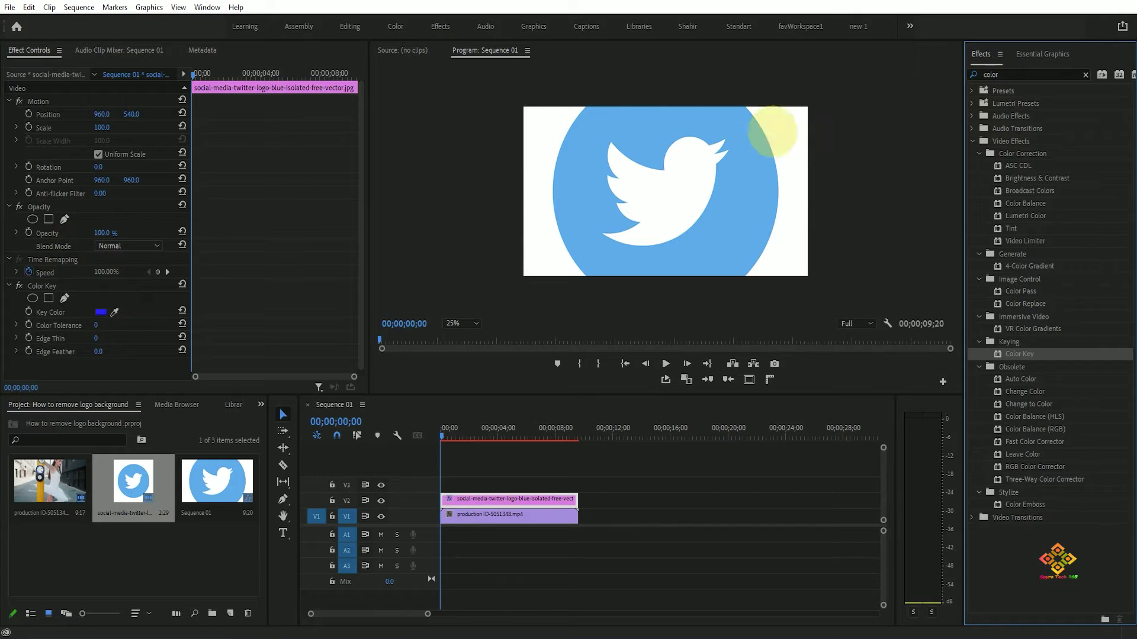
Step: Scale the Twitter logo to 27 and fit an elliptical Color Key mask around its blue circle
mouse_move(101, 127)
left_mouse_down()
mouse_move(71, 122)
mouse_move(109, 125)
left_mouse_up()
left_click(32, 298)
left_click(689, 188)
left_click_drag(696, 189, 634, 191)
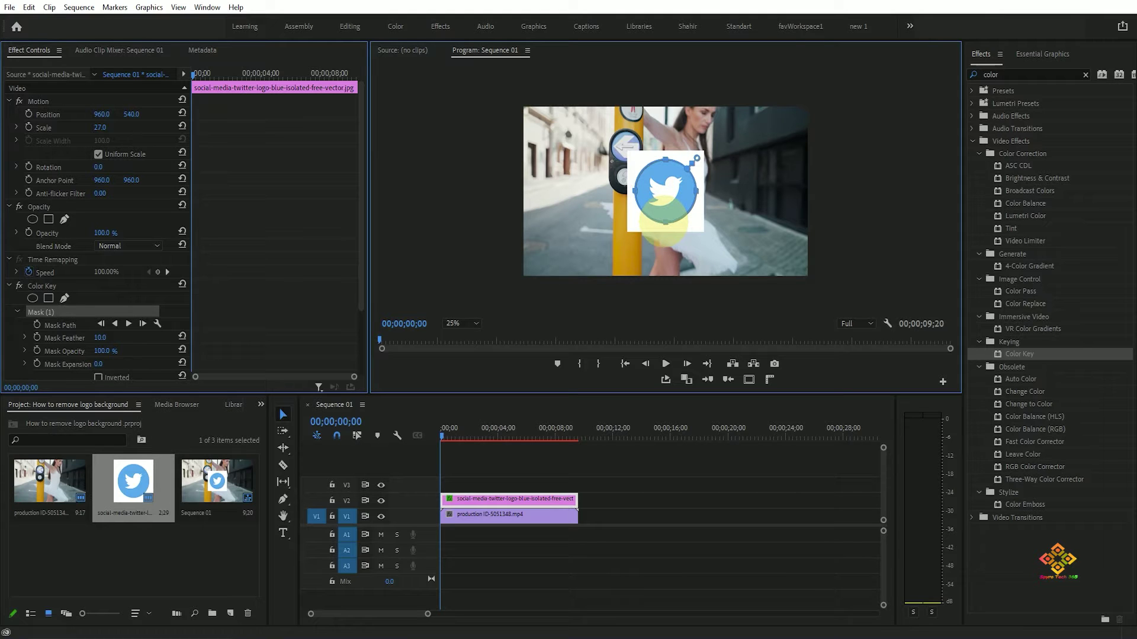
left_click(470, 320)
left_click(460, 336)
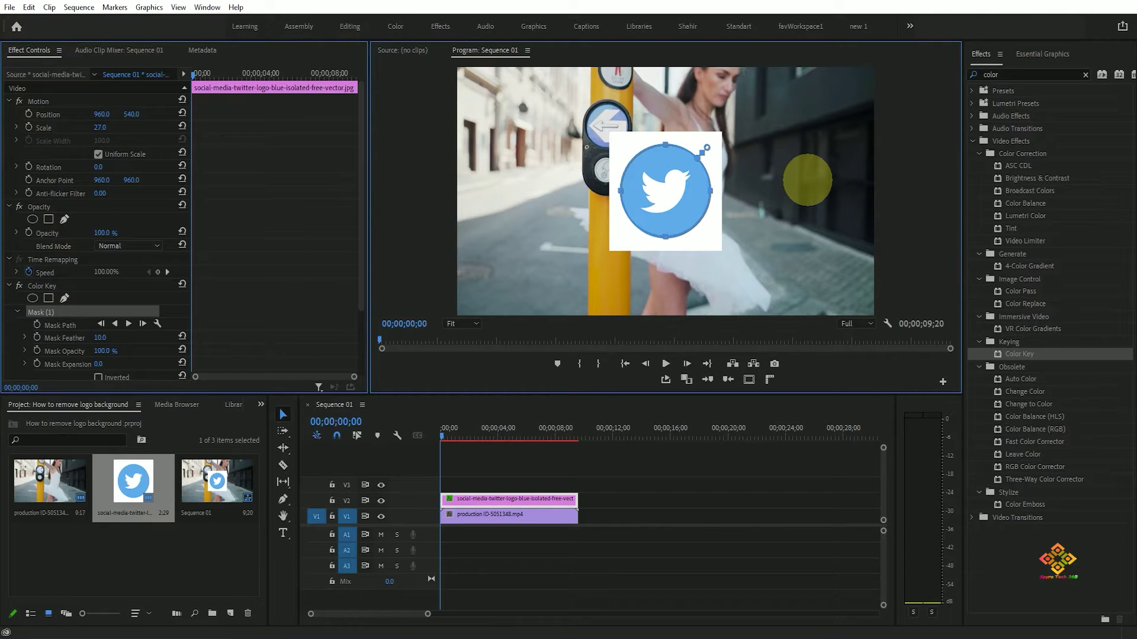
Step: Key out the white background around the logo using an inverted mask, a pale yellow key color and Color Tolerance 87
left_click_drag(361, 211, 357, 321)
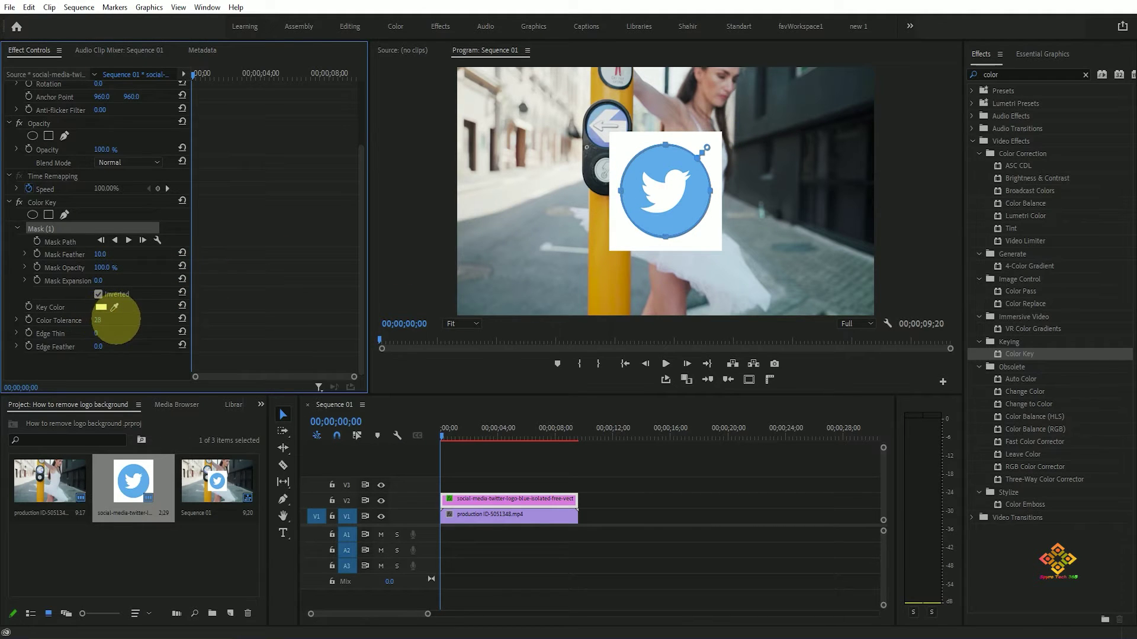
left_click_drag(141, 319, 189, 318)
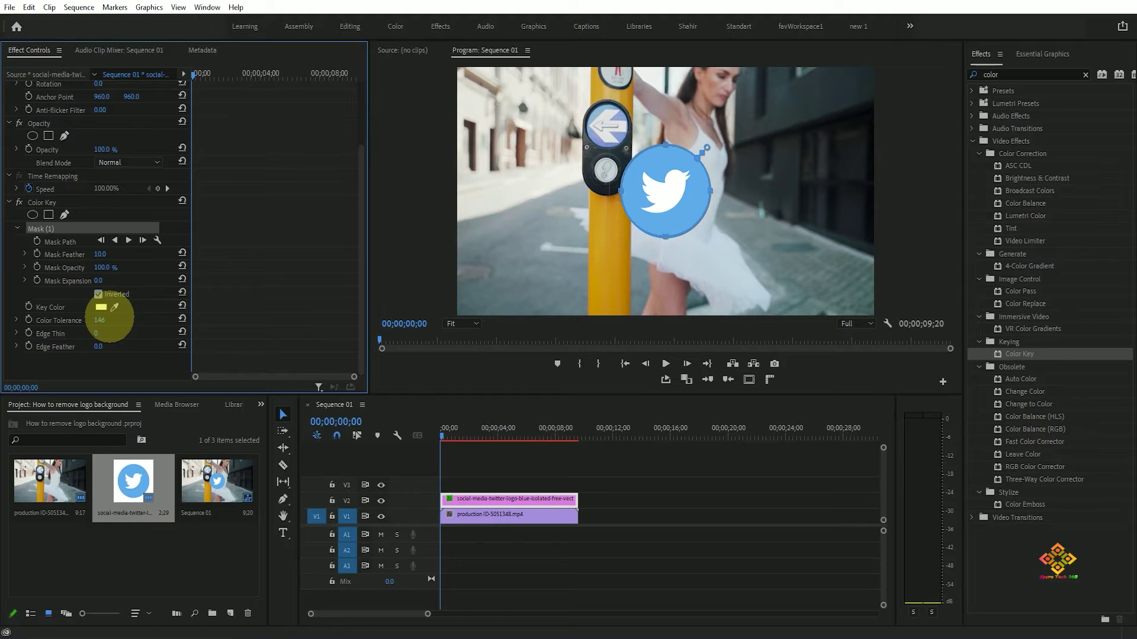
left_click_drag(90, 323, 77, 317)
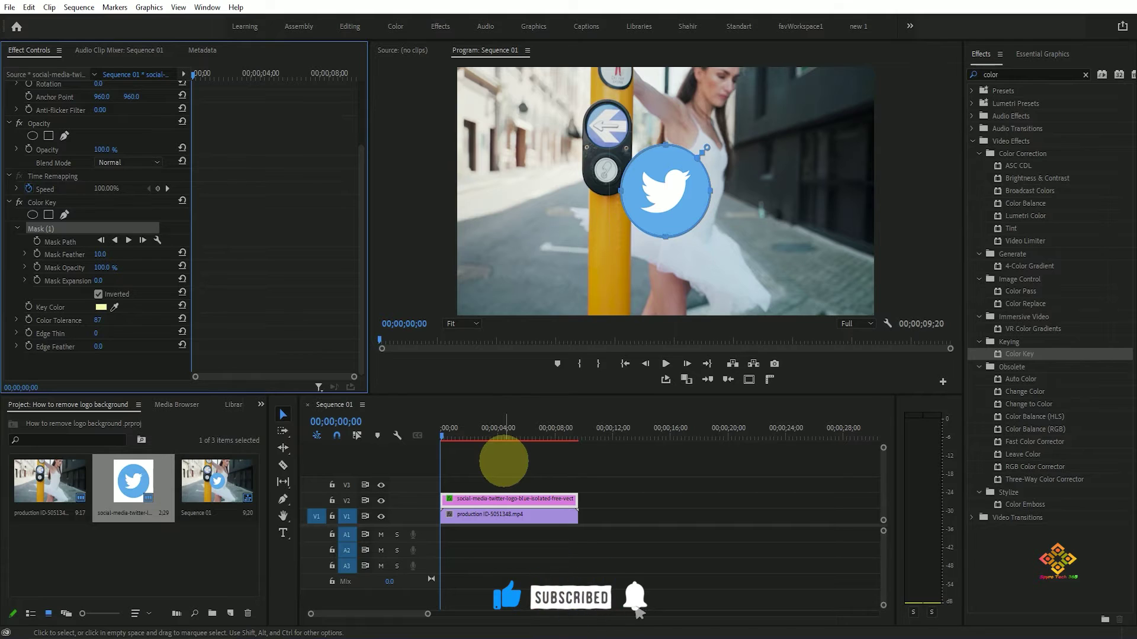
Step: Try a mask feather of 1 on the logo and play back part of the sequence
key("space")
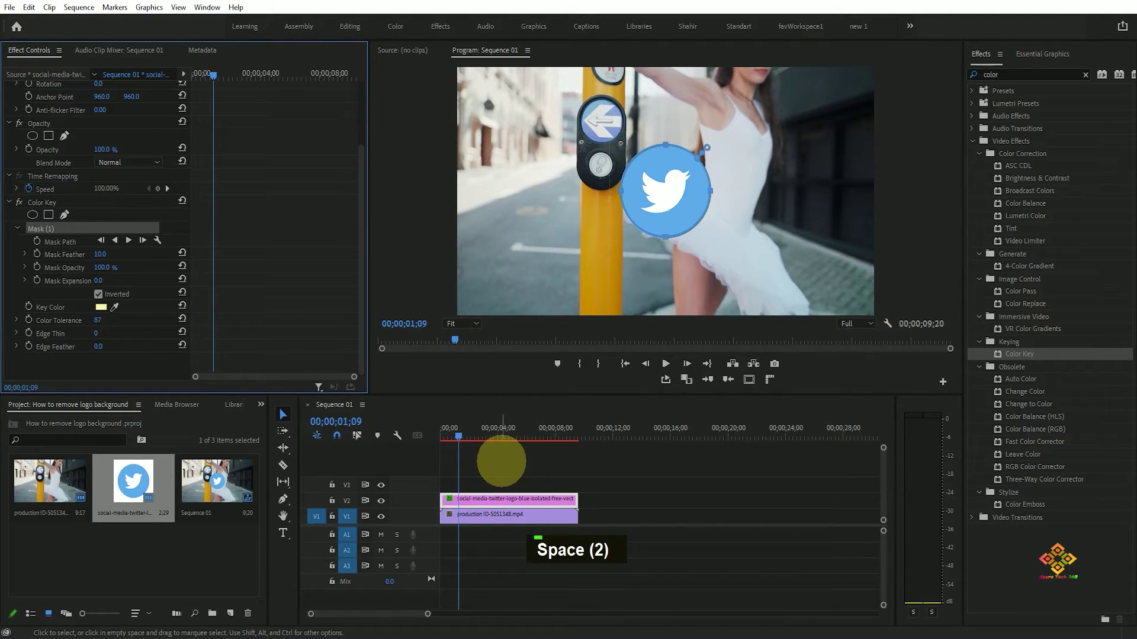
left_click(482, 500)
left_click(102, 254)
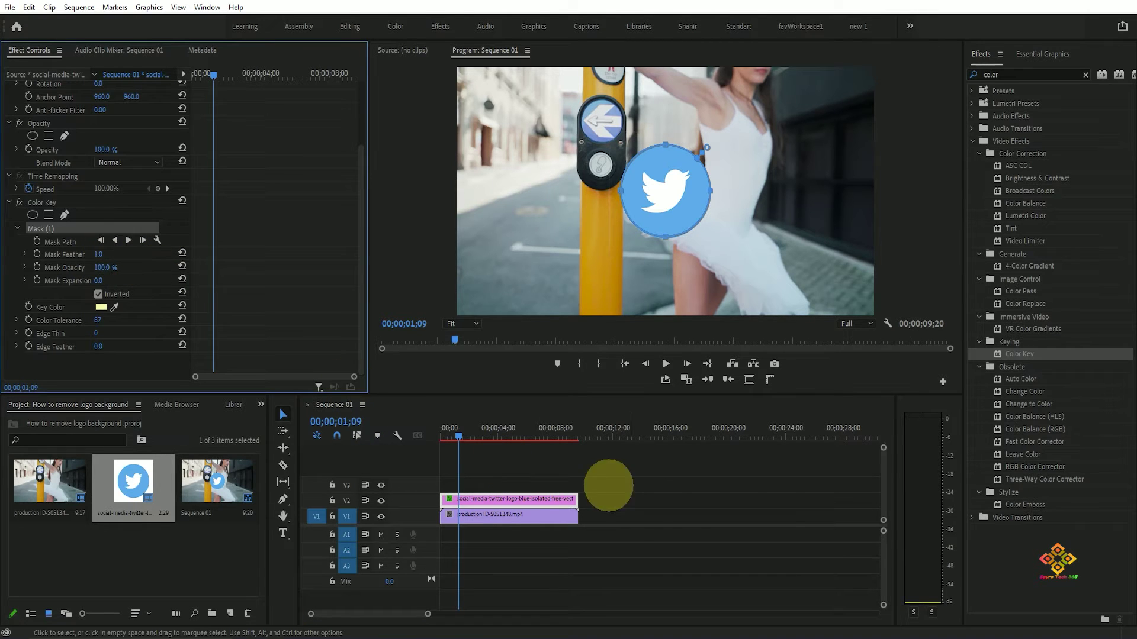
key("space")
key("space")
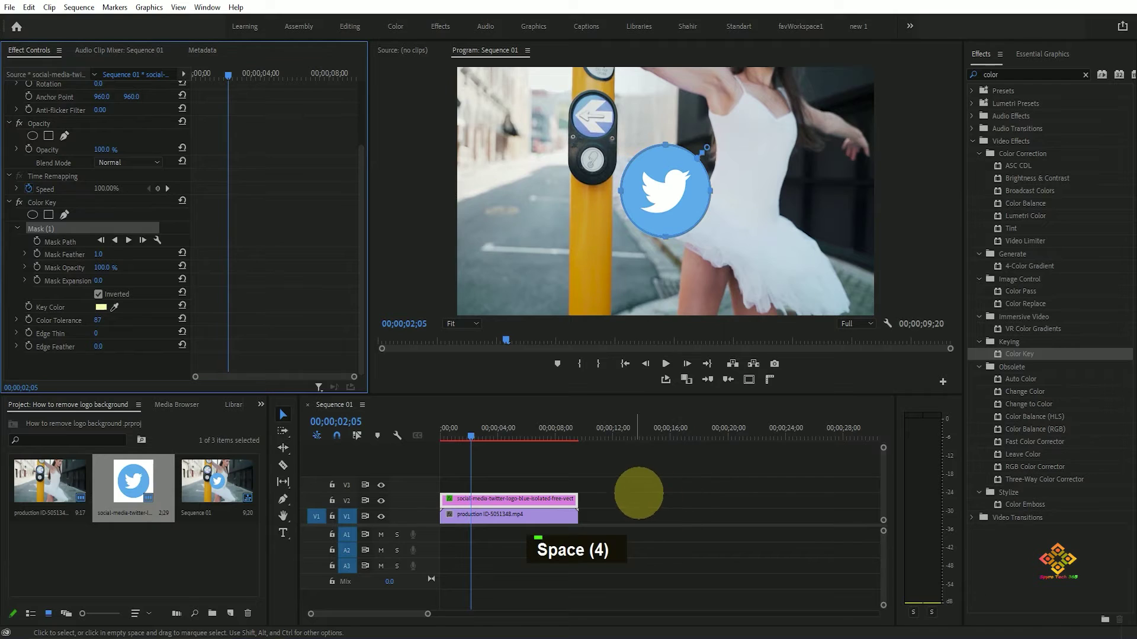
Step: Set the Color Key mask's feather to 28 and play back the sequence to check the logo's edge
left_click_drag(470, 436, 448, 437)
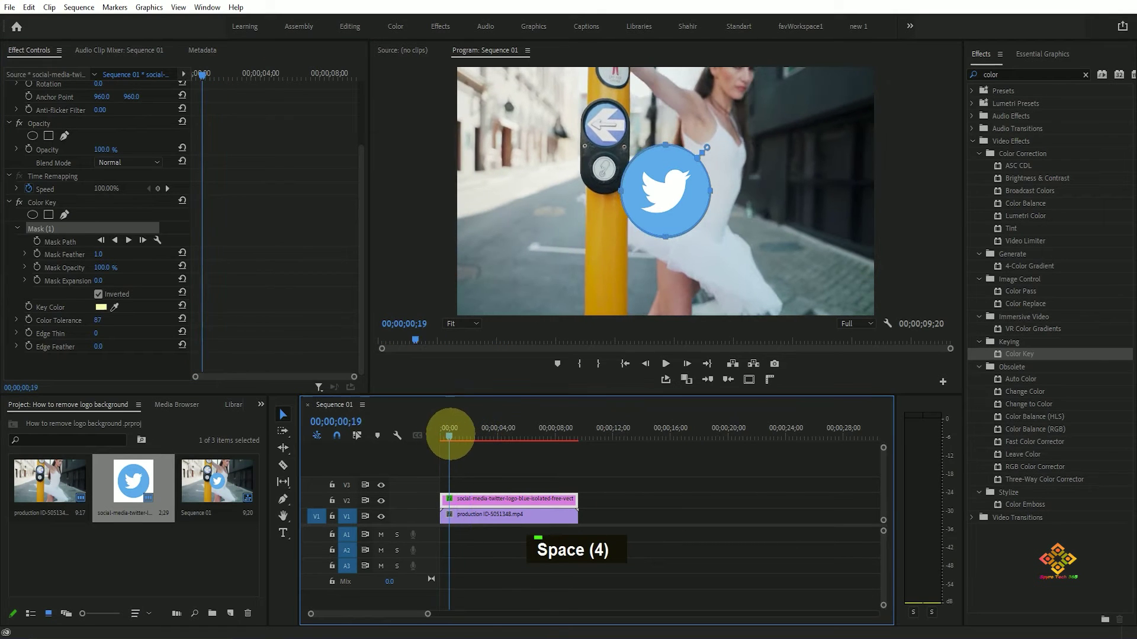
left_click_drag(97, 254, 114, 255)
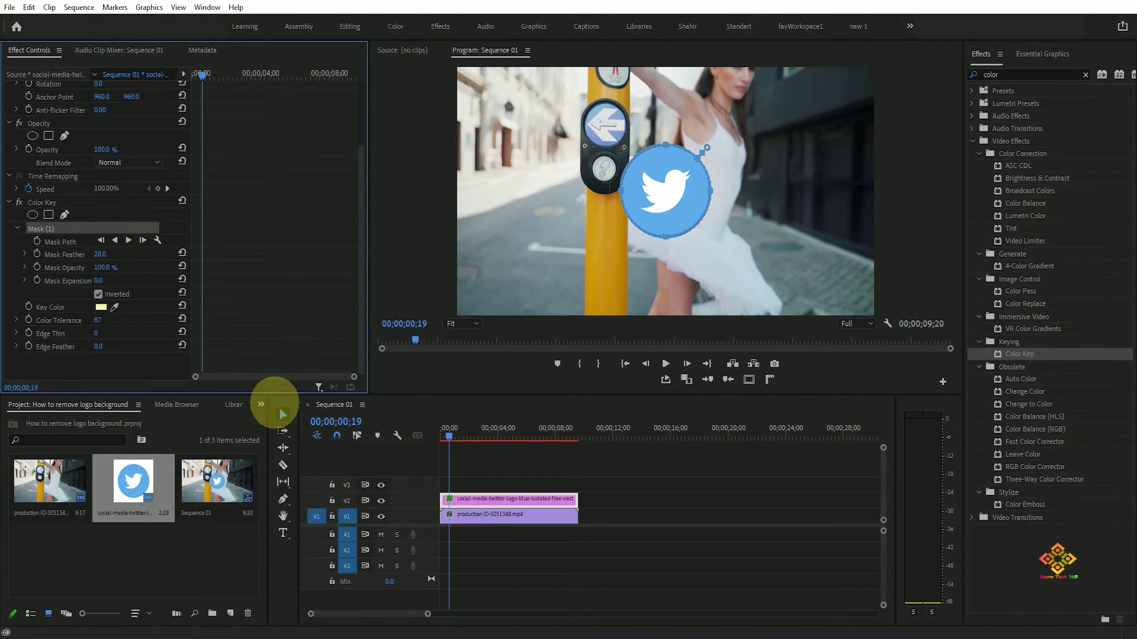
key("space")
key("space")
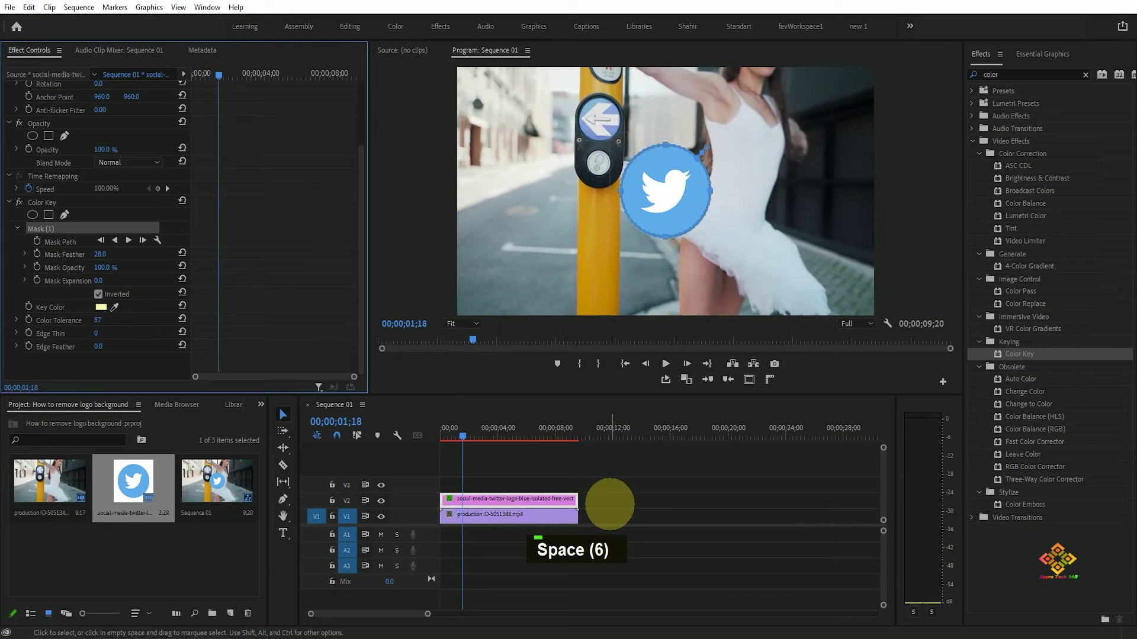
key("space")
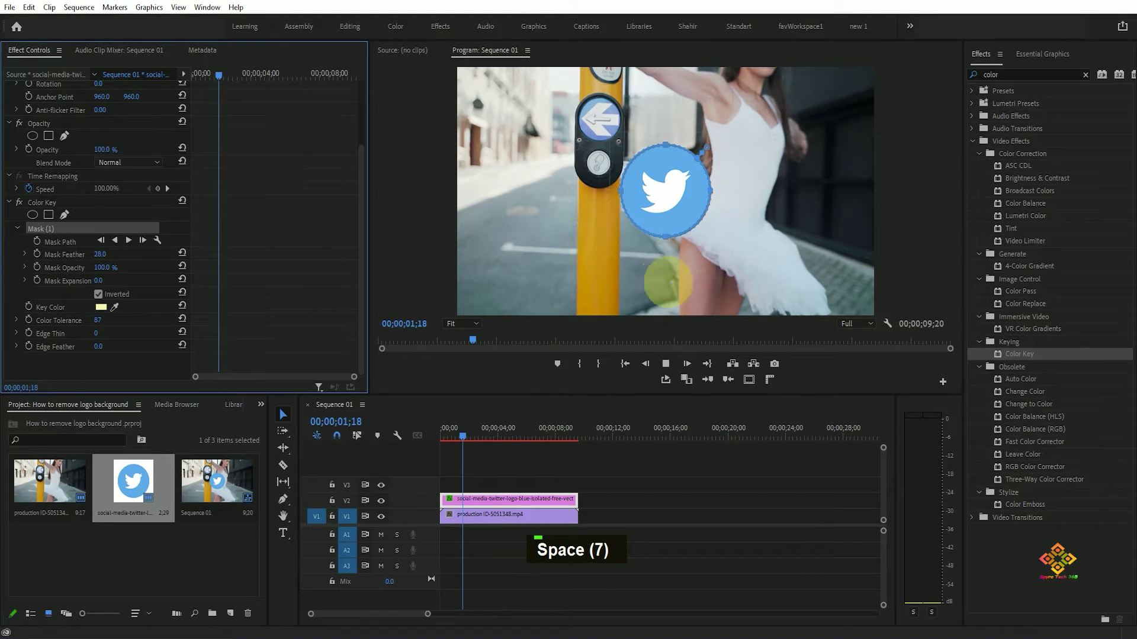
key("space")
key("space")
key("space")
key("space")
key("space")
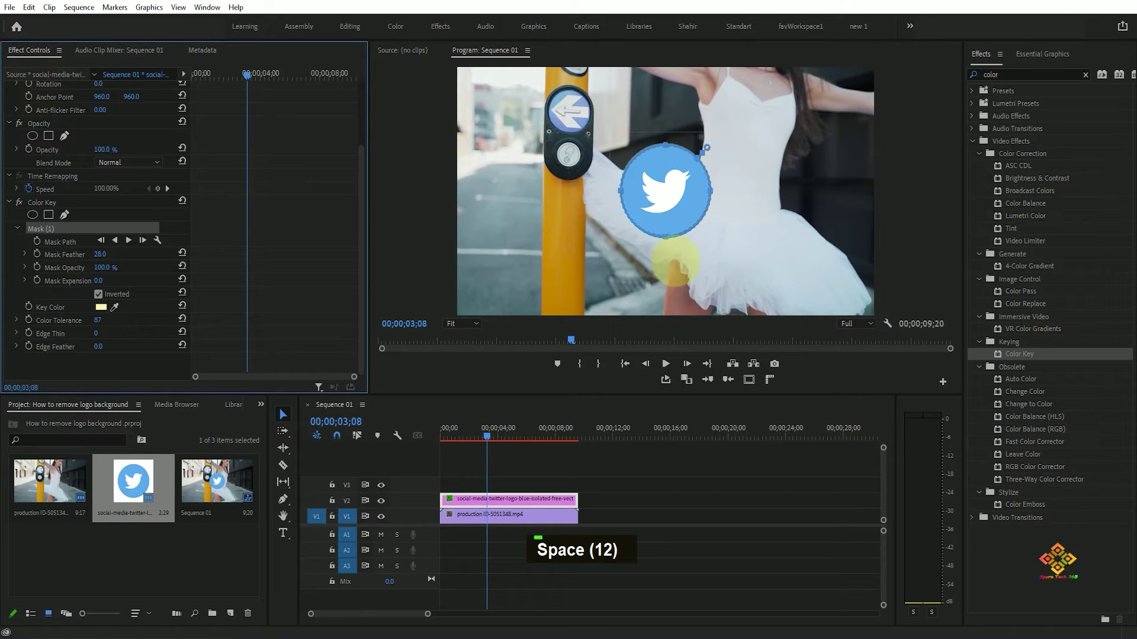
Step: Nudge the mask's left point slightly inward and play back the sequence in short stretches to check the keyed edge
left_click(620, 189)
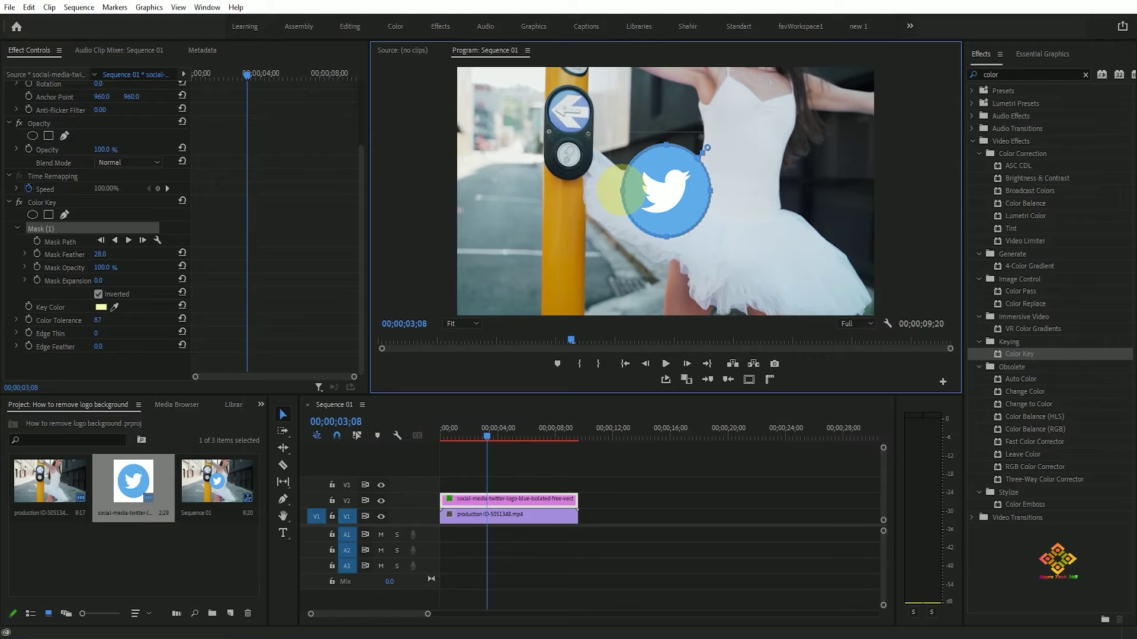
key("space")
key("space")
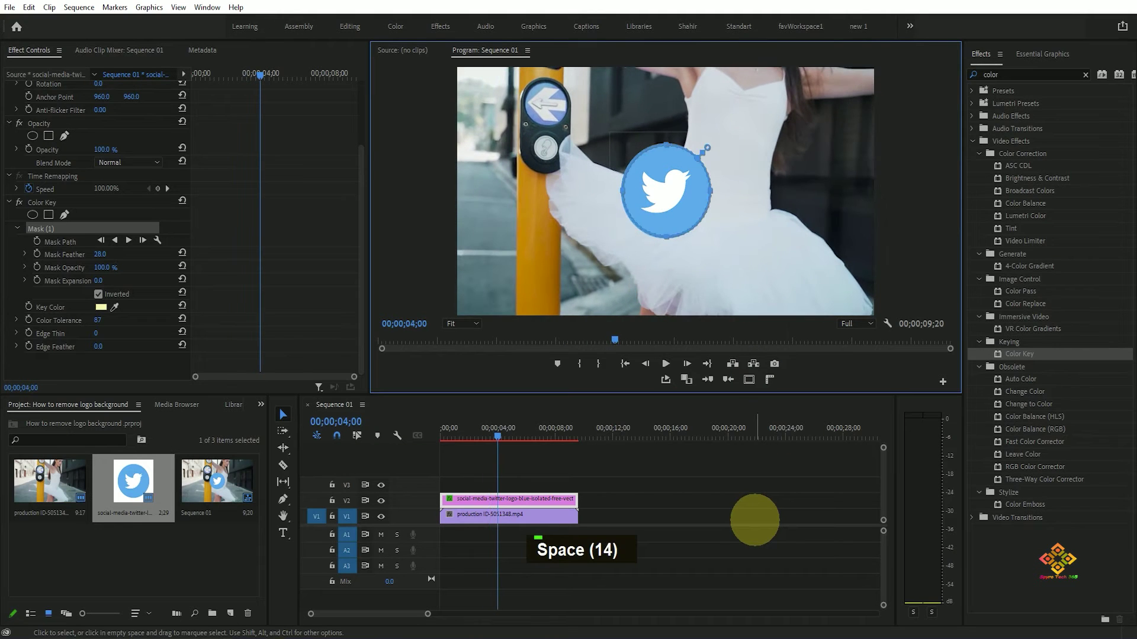
key("space")
key("space")
key("space")
key("space")
key("space")
key("space")
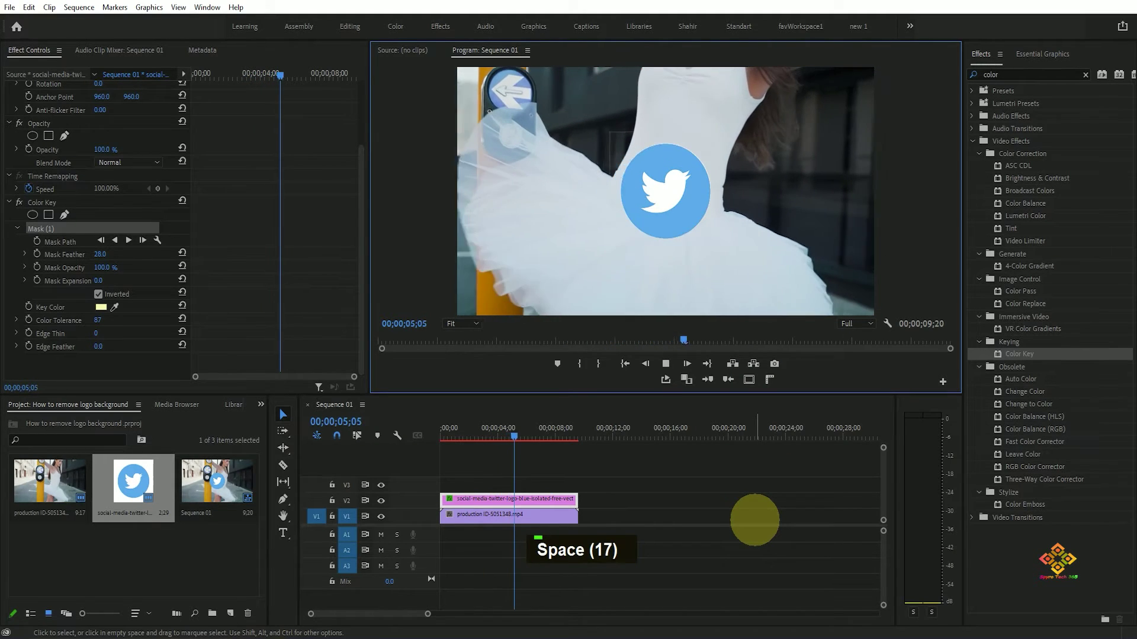
key("space")
key("space")
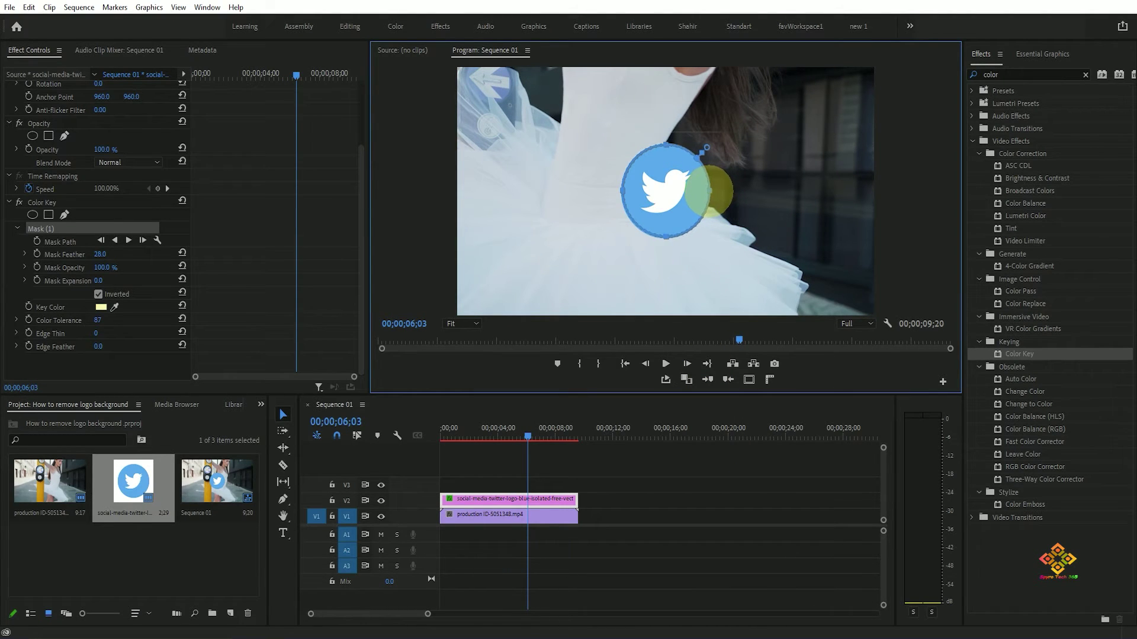
key("space")
key("space")
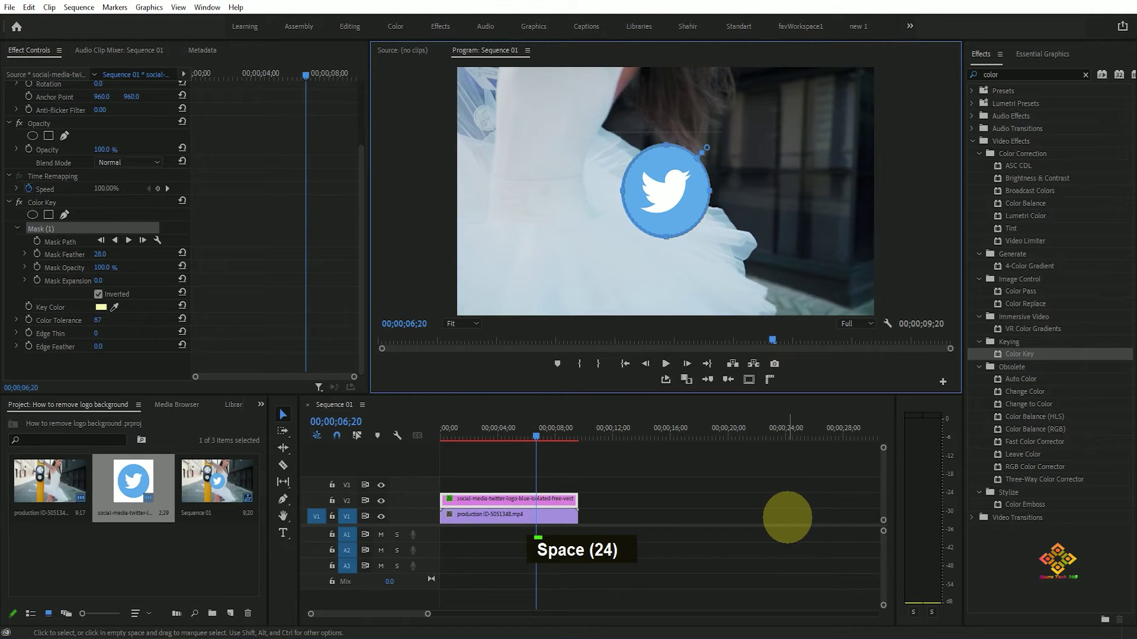
key("space")
key("space")
Step: Replay the sequence from its start to review the logo's edge against the moving footage
left_click_drag(543, 432, 414, 438)
key("space")
key("space")
key("space")
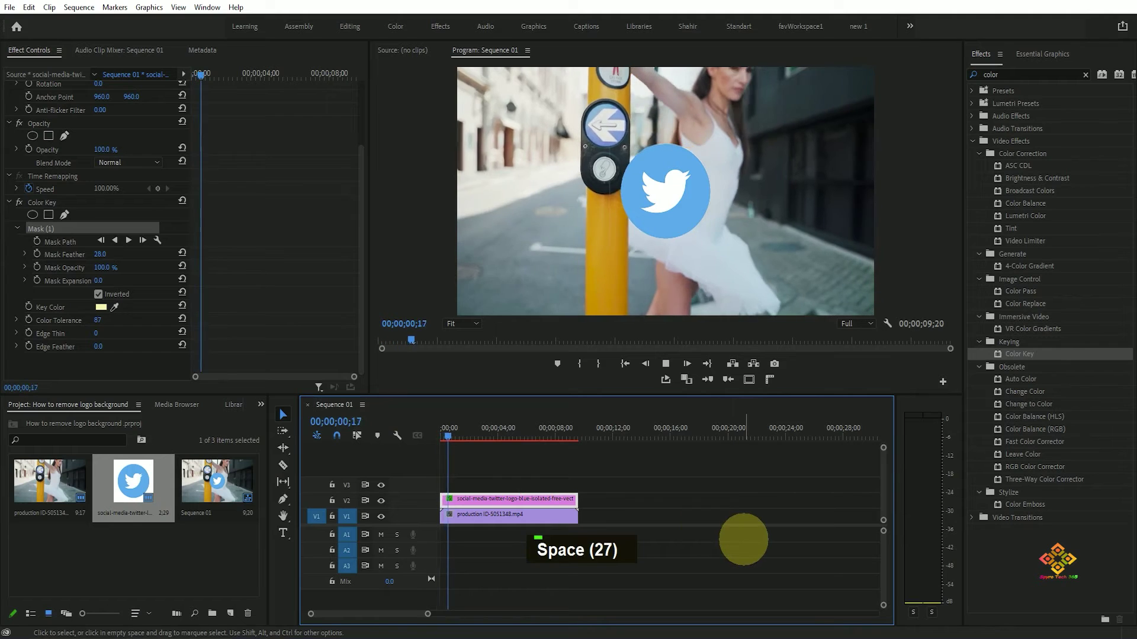
key("space")
key("space")
key("space")
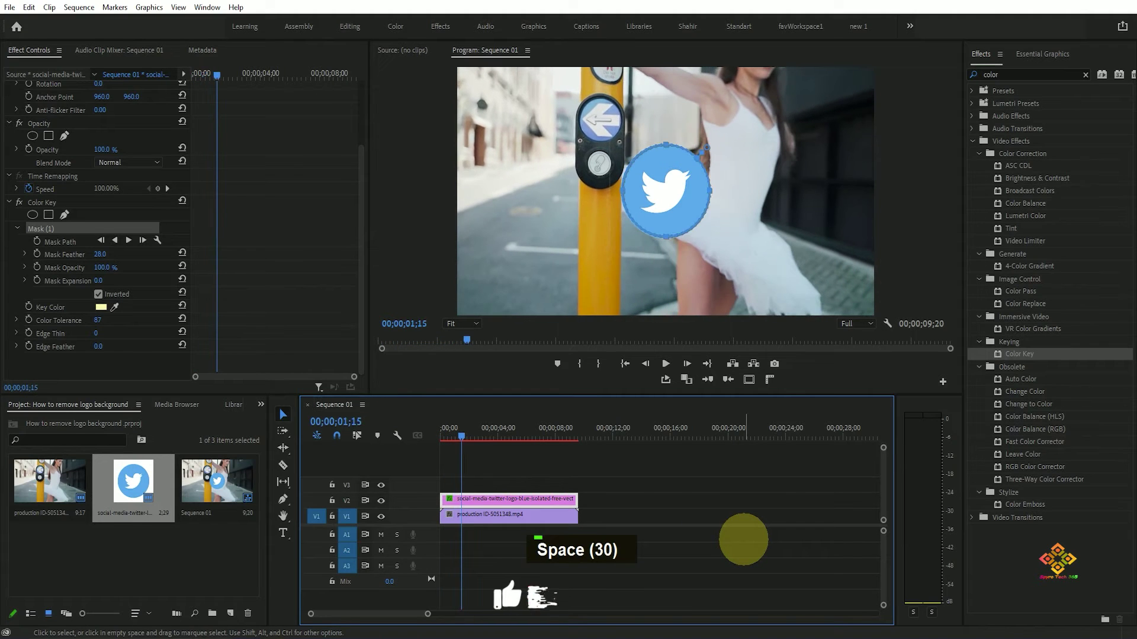
key("space")
key("space")
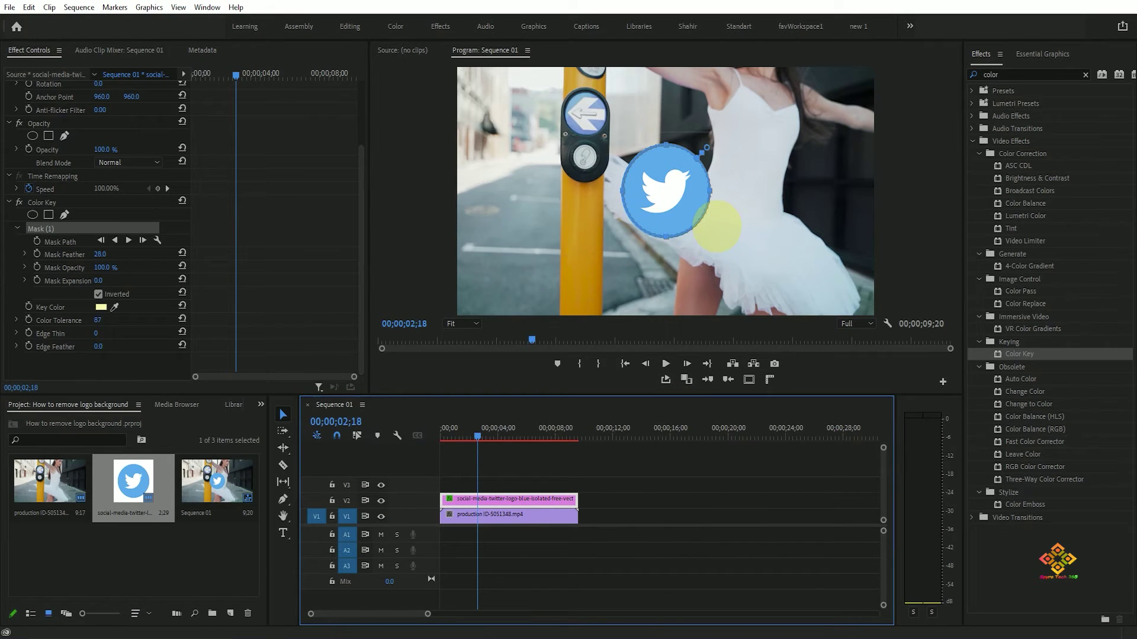
Step: Try a Color Key Edge Feather of 2.8 and play back the sequence before returning to its start
left_click(110, 346)
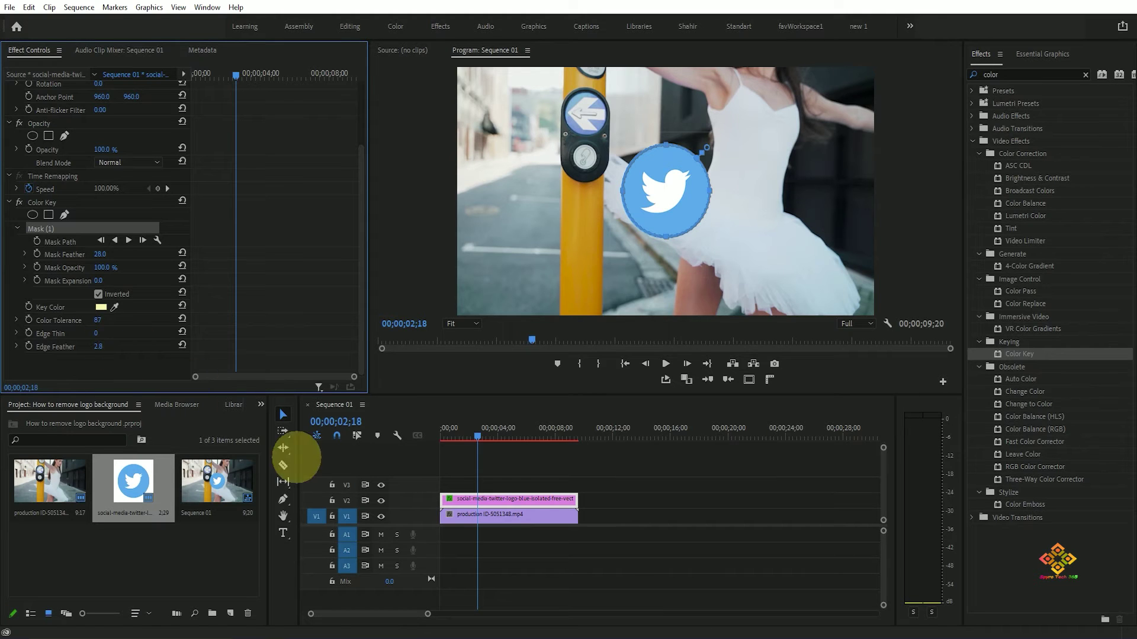
key("space")
key("space")
key("space")
key("space")
key("space")
key("space")
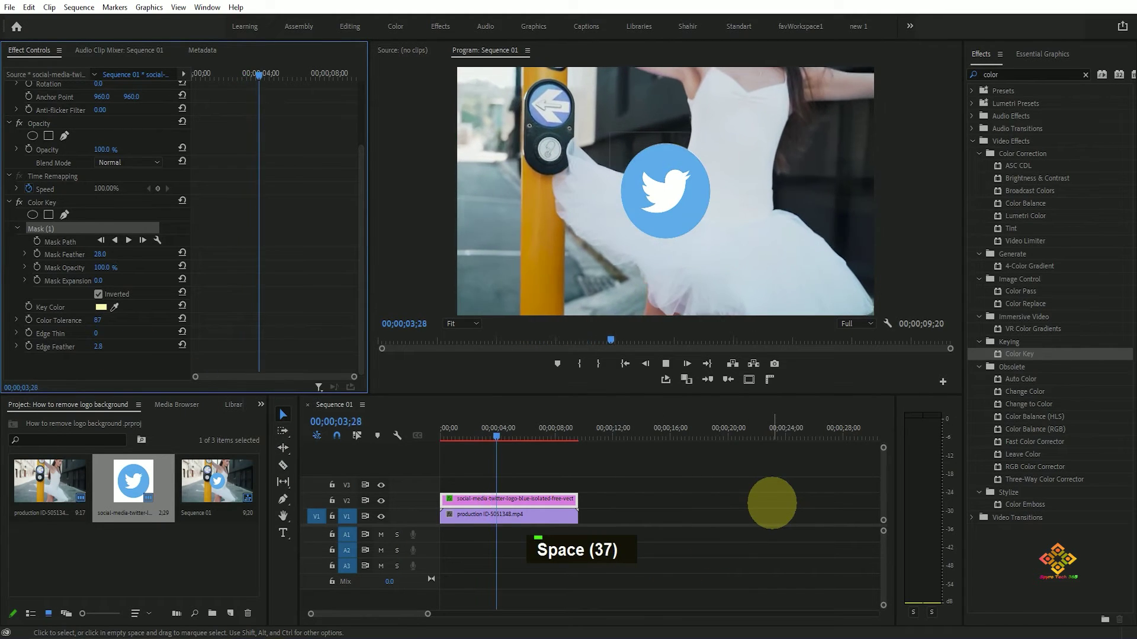
key("space")
key("space")
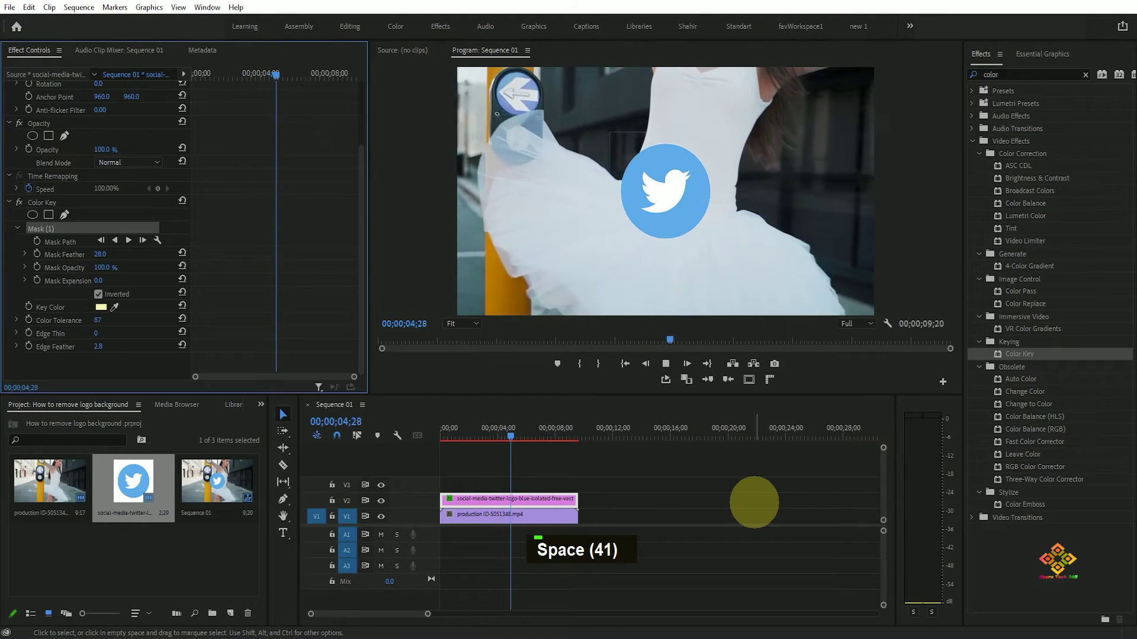
left_click_drag(520, 432, 426, 435)
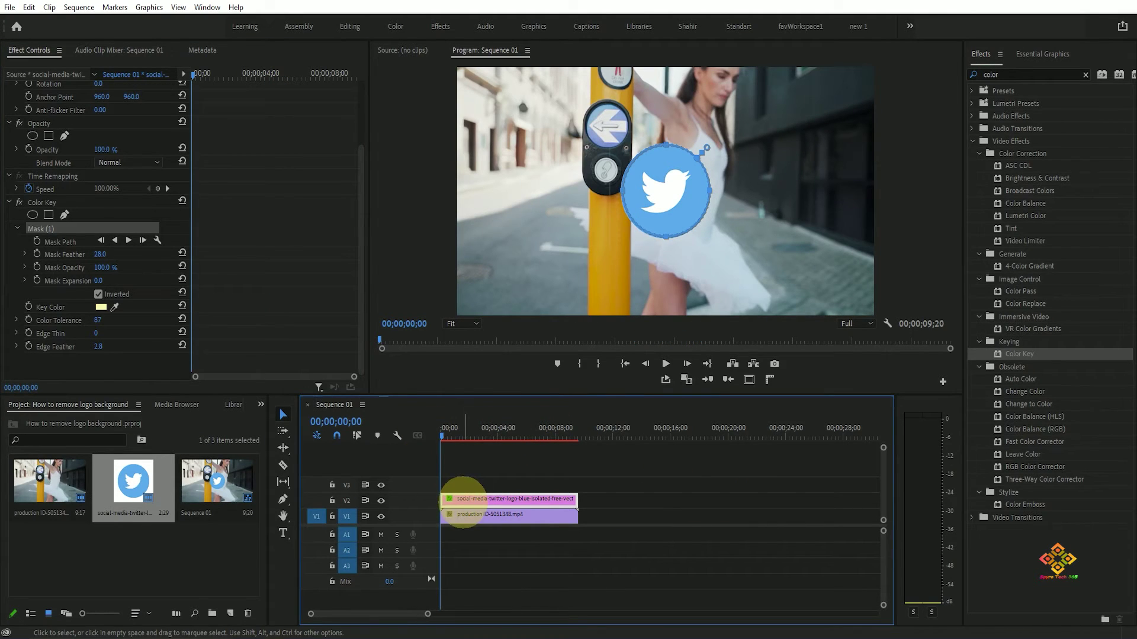
Step: Position the logo at 1681, 230 in the frame's upper-right corner and set its scale to 18
scroll(363, 170, "up", 3)
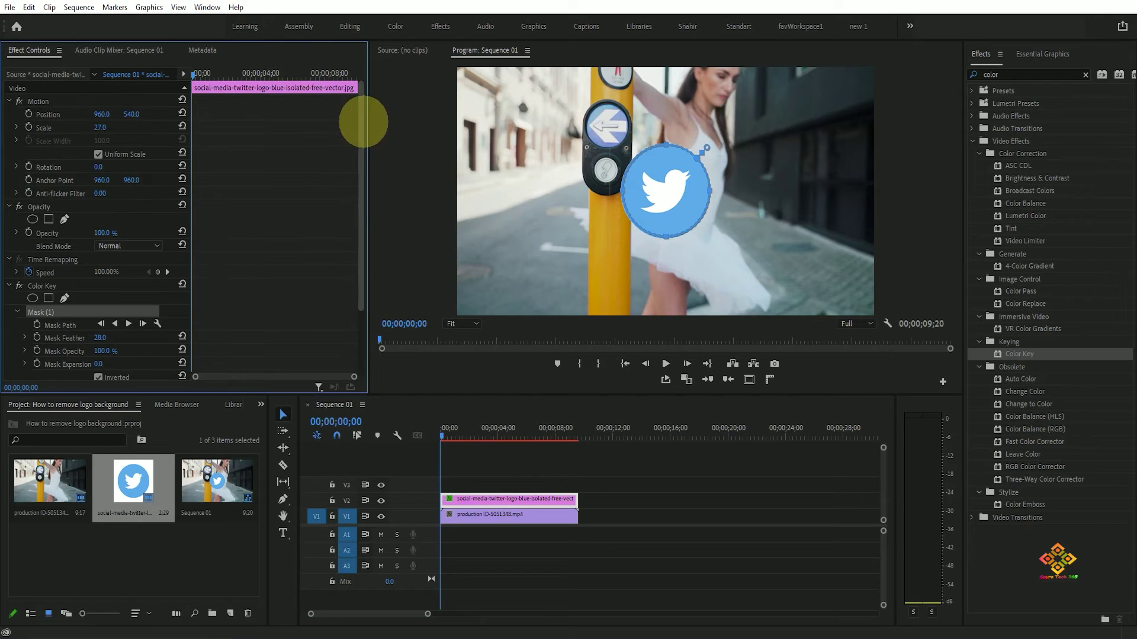
left_click_drag(99, 114, 481, 120)
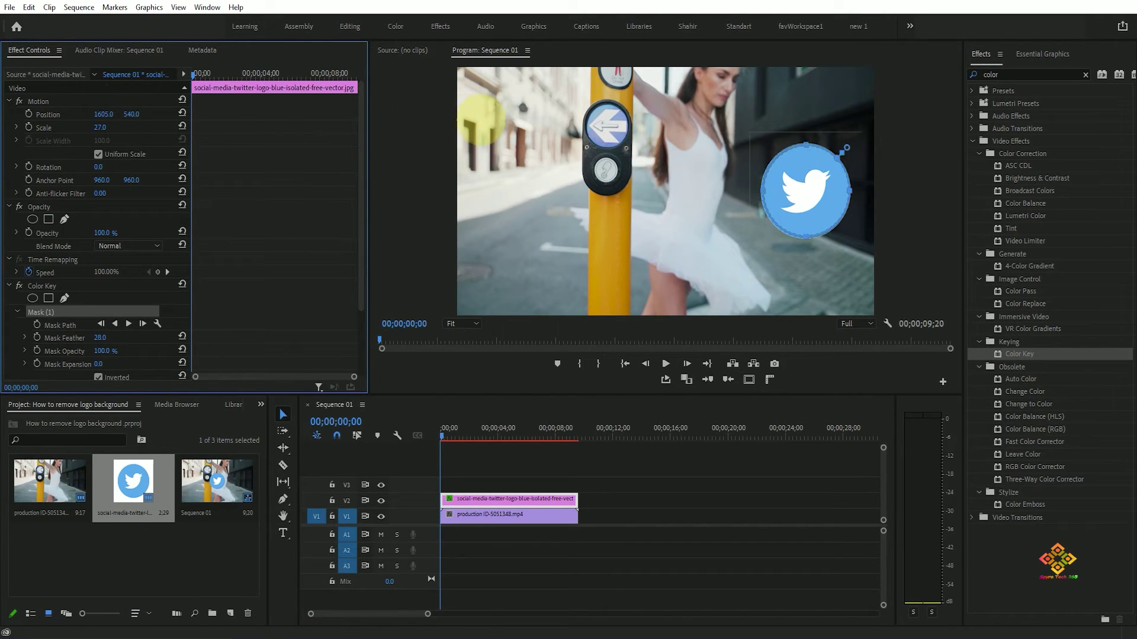
mouse_move(131, 114)
left_mouse_down()
mouse_move(119, 172)
mouse_move(58, 109)
mouse_move(141, 112)
left_mouse_up()
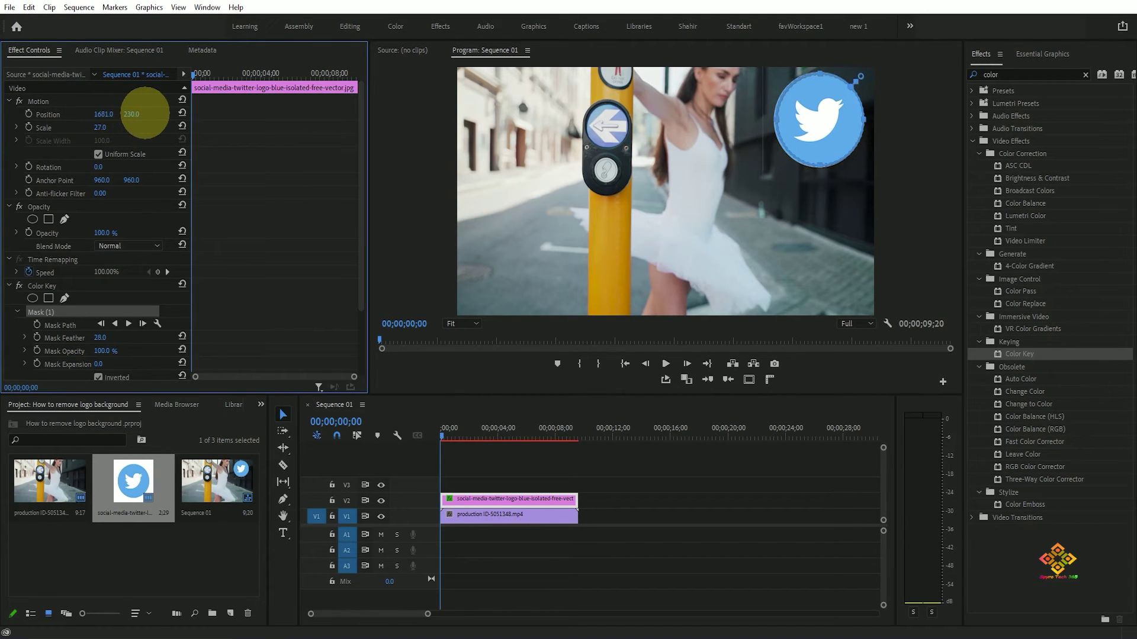
mouse_move(95, 127)
left_mouse_down()
mouse_move(79, 127)
mouse_move(89, 123)
left_mouse_up()
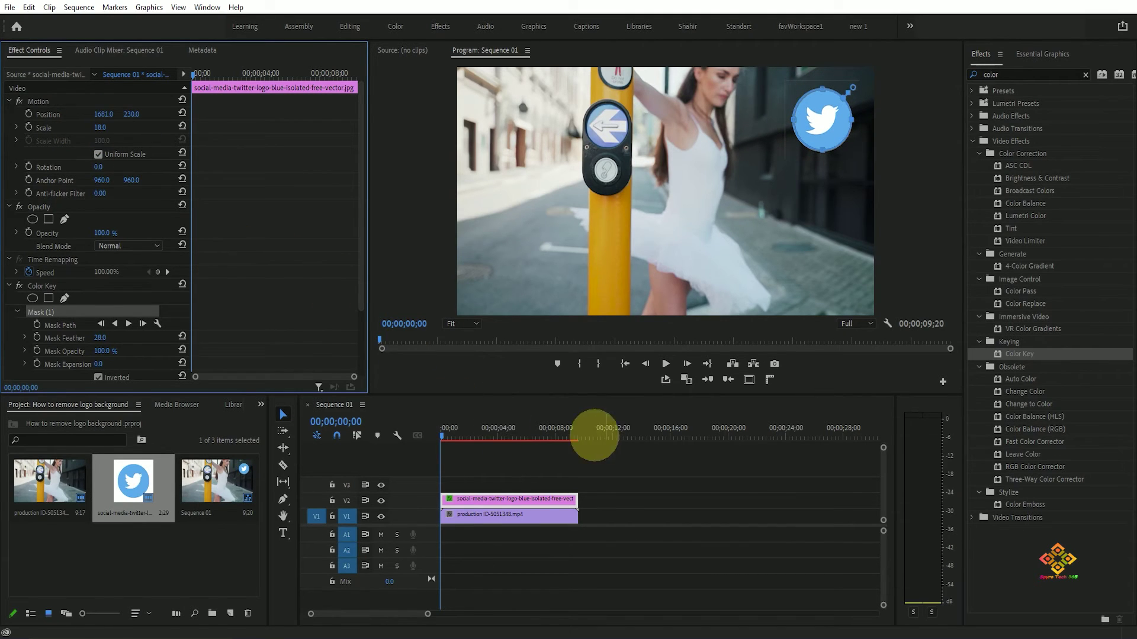
Step: Play back the repositioned logo and set Color Tolerance to 102 and Edge Feather to 0
key("space")
key("space")
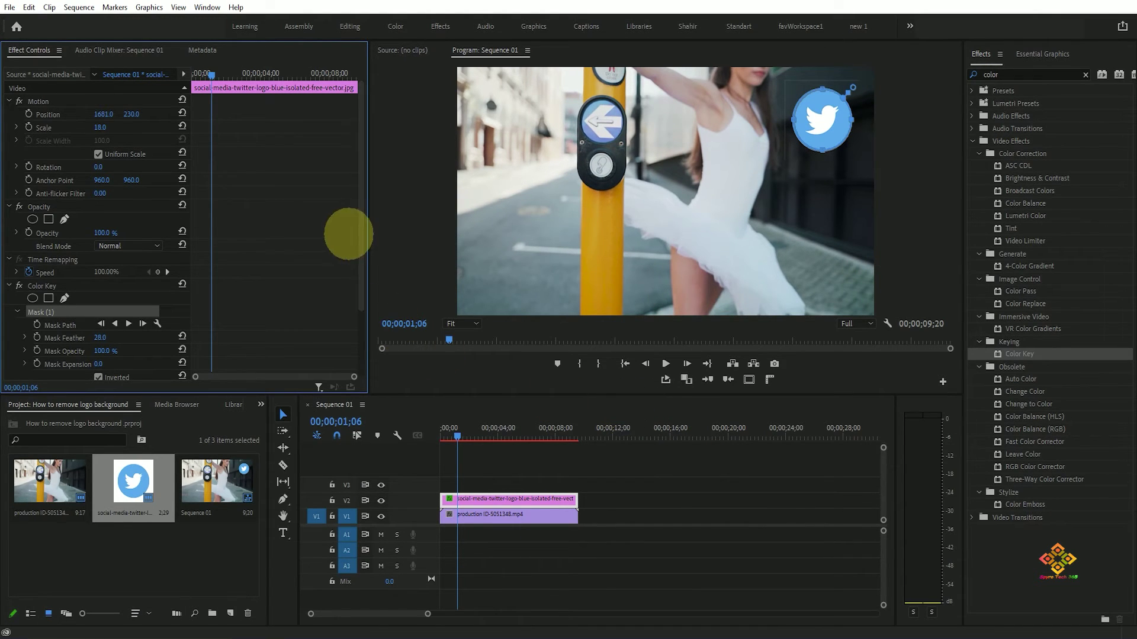
left_click_drag(355, 236, 355, 314)
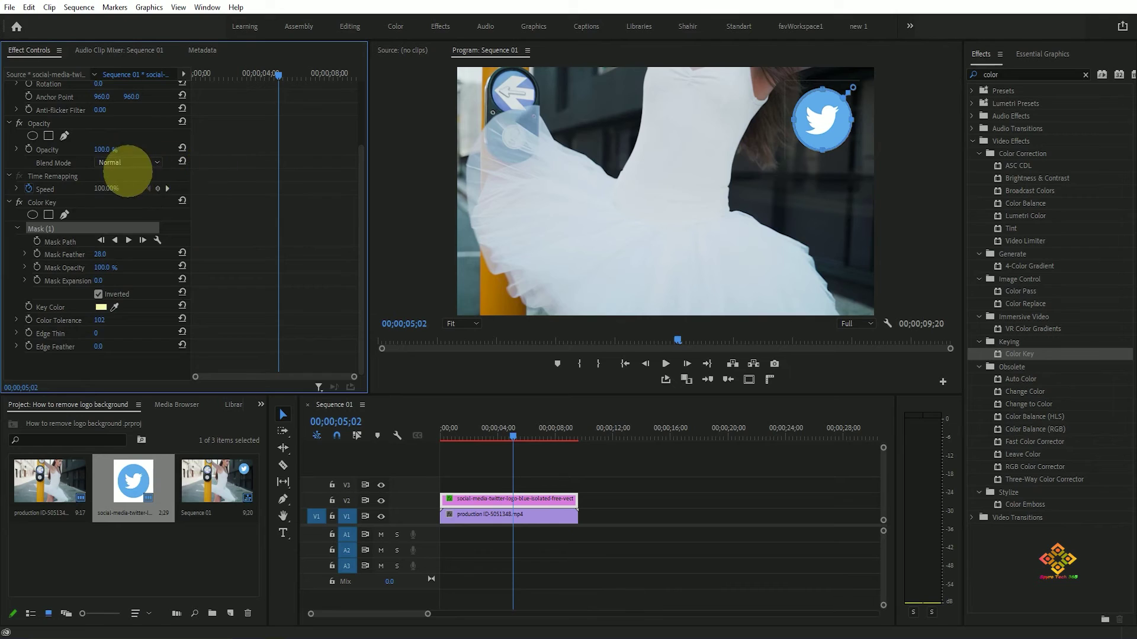
Step: Try the Darken blend mode on the logo clip and set its blend mode to Dissolve instead
scroll(272, 190, "up", 3)
left_click(130, 237)
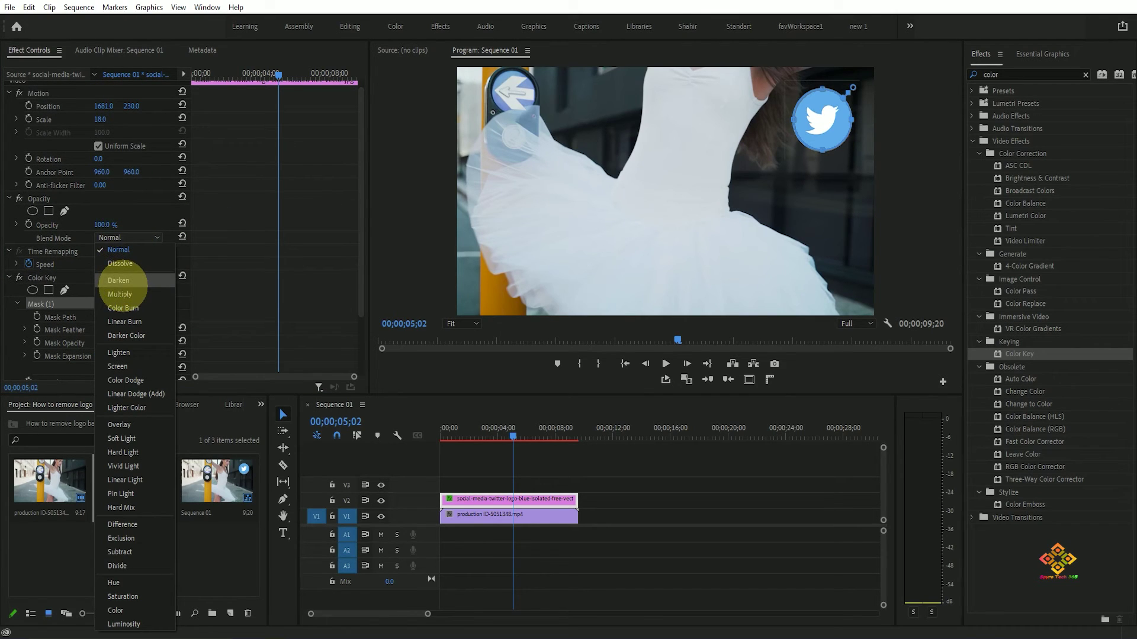
left_click(121, 281)
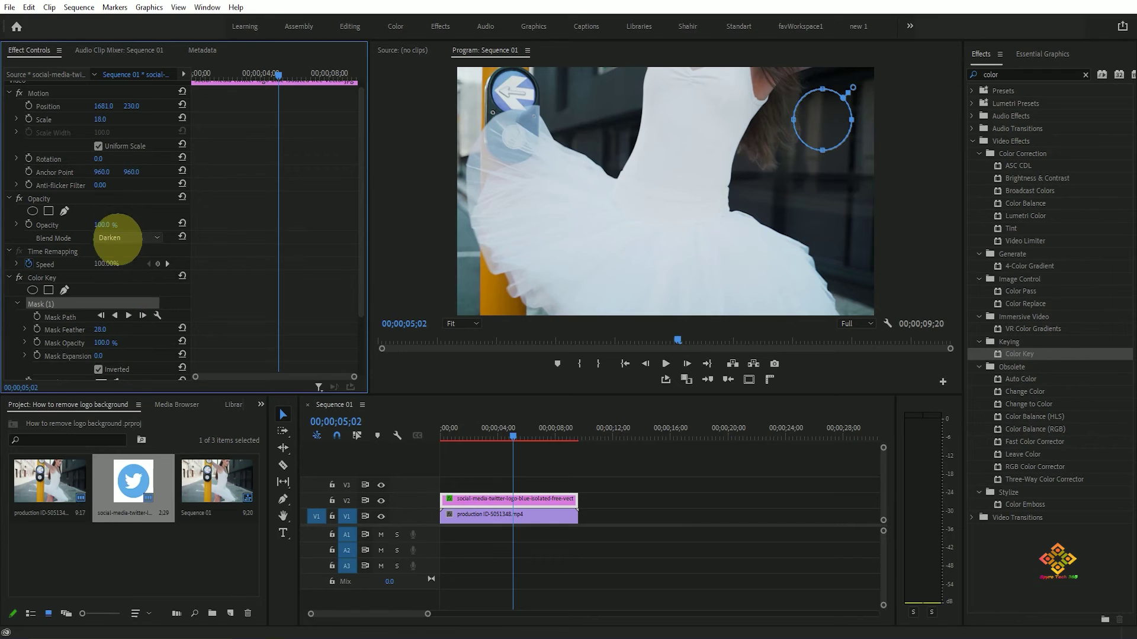
left_click(115, 238)
left_click(119, 263)
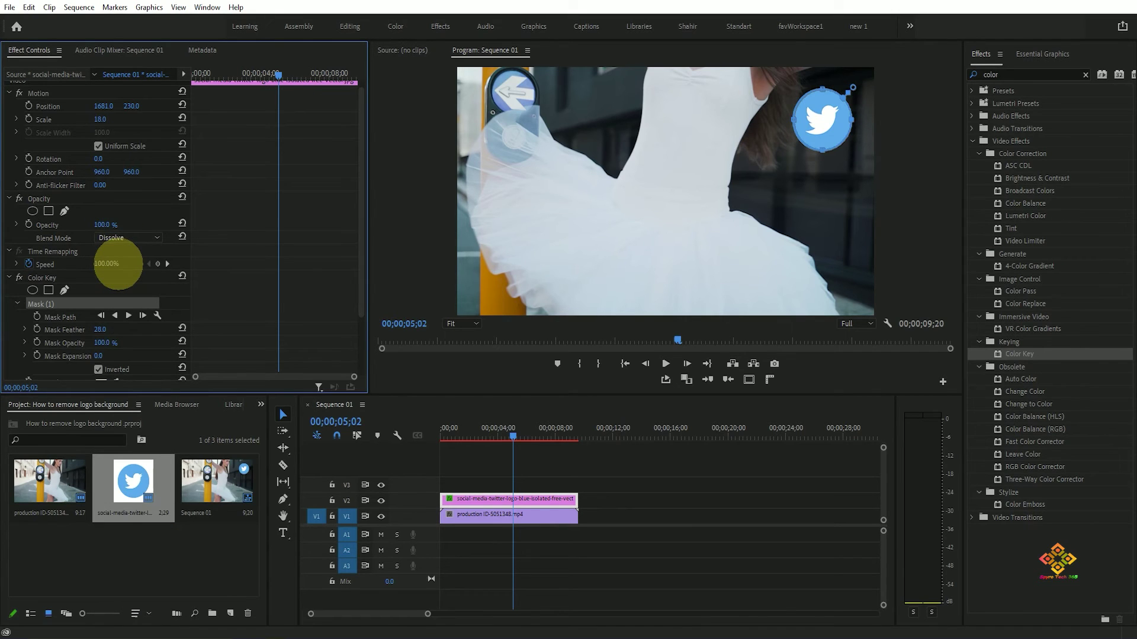
left_click(908, 185)
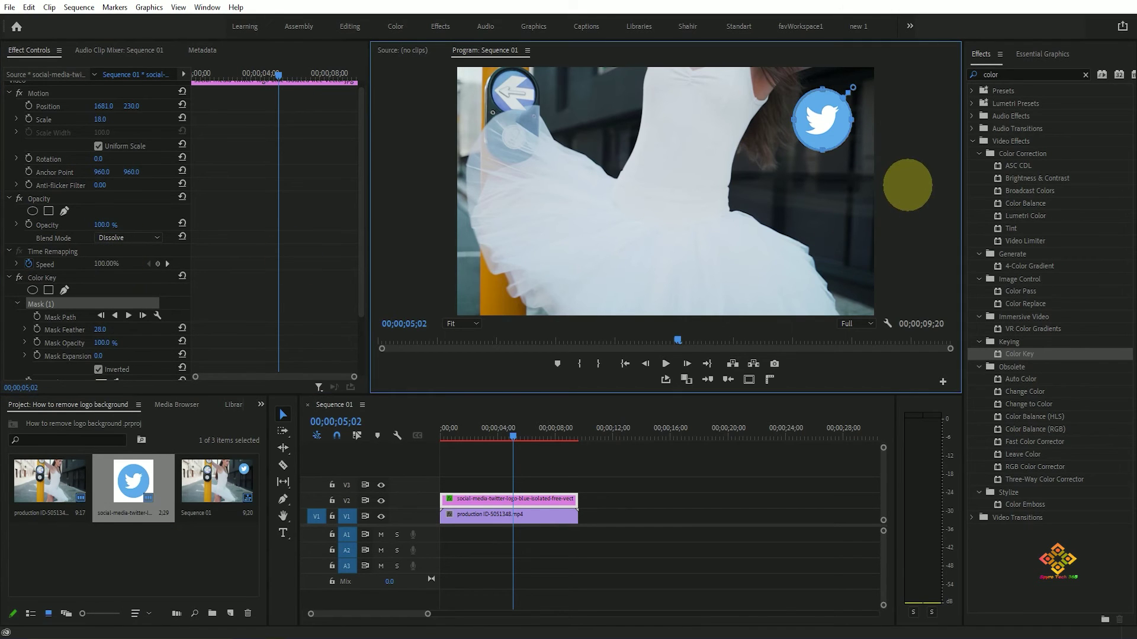
Step: Play back the sequence to its end and again from the start, stop early, and inspect the logo in a full-screen preview
key("space")
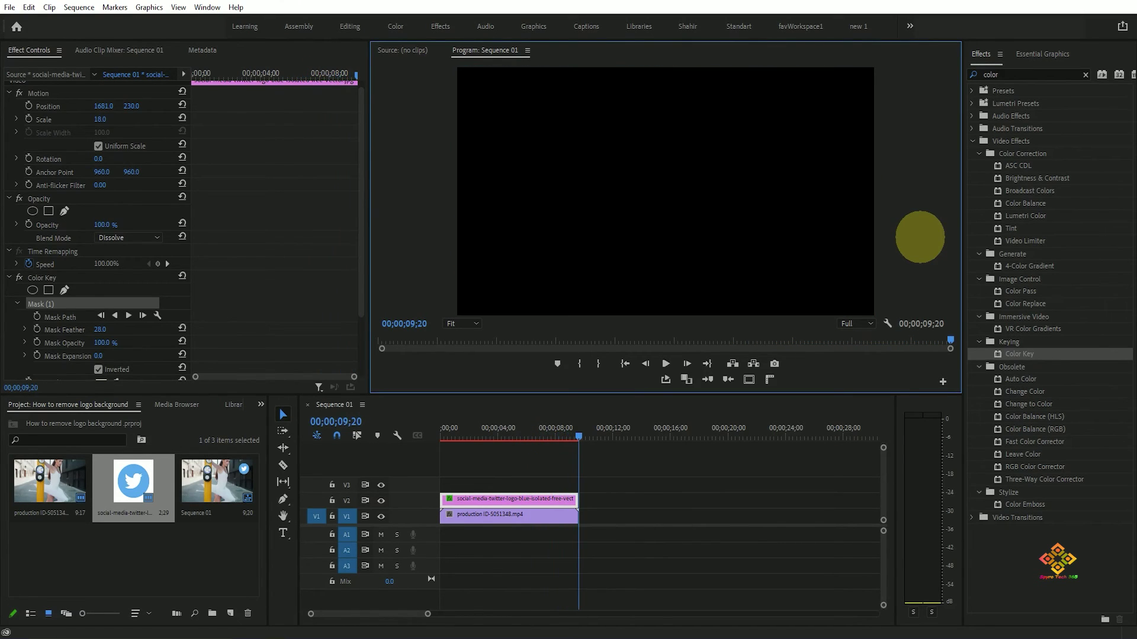
key("space")
key("space")
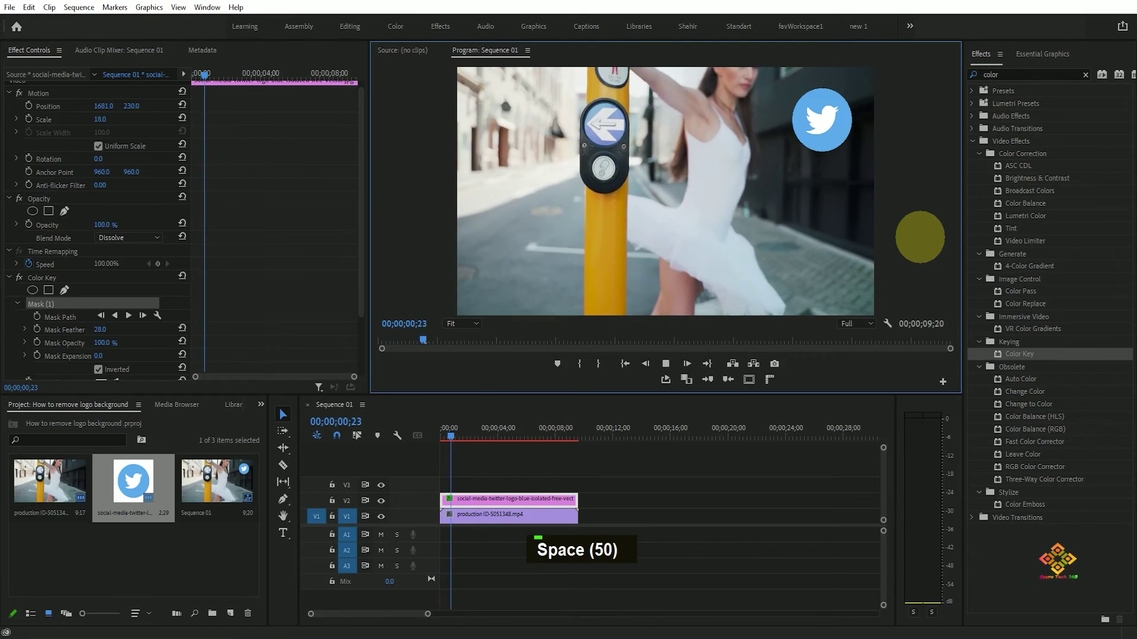
key("ctrl+grave")
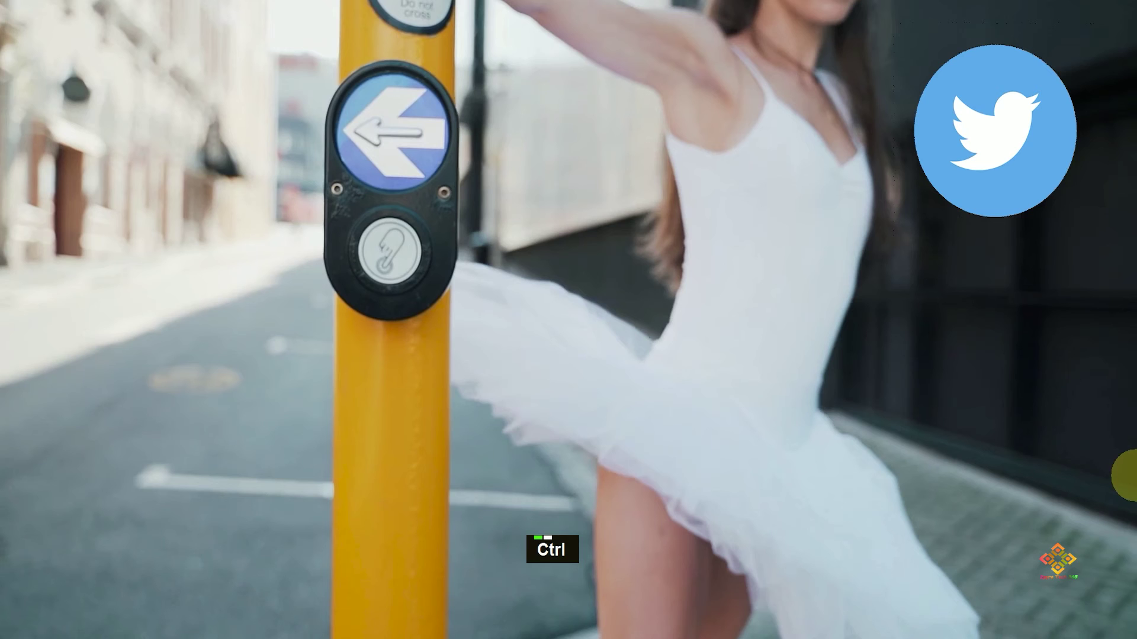
key("ctrl+grave")
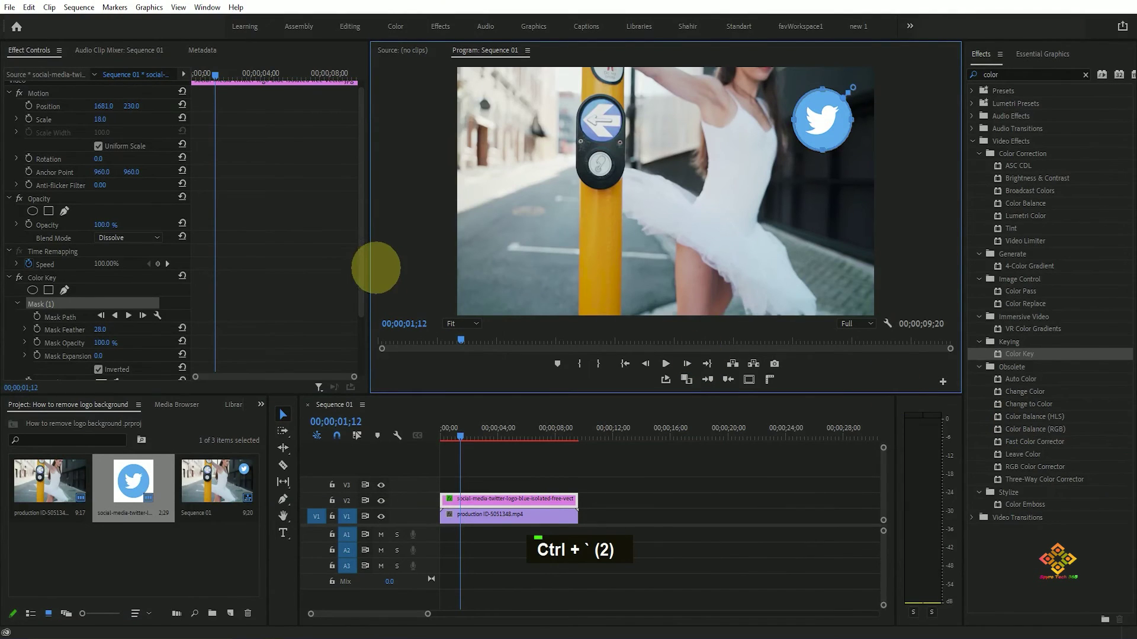
Step: Set the Color Key mask's Mask Feather to 0 and check the logo's edges in a full-screen preview
left_click_drag(363, 237, 354, 324)
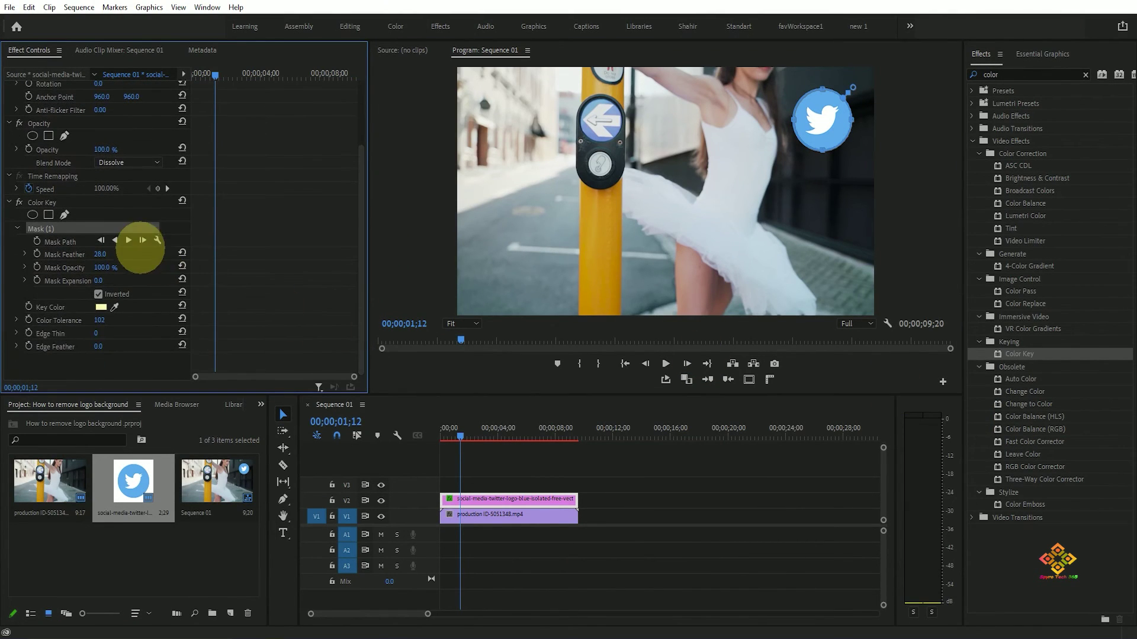
left_click_drag(102, 253, 68, 249)
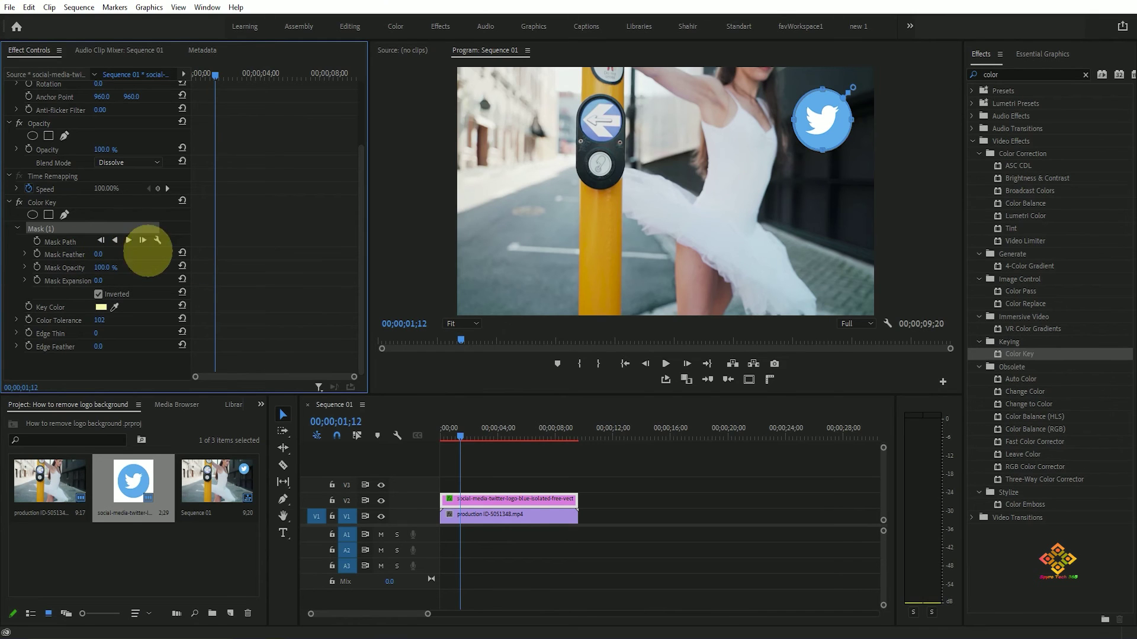
left_click(899, 186)
key("ctrl+grave")
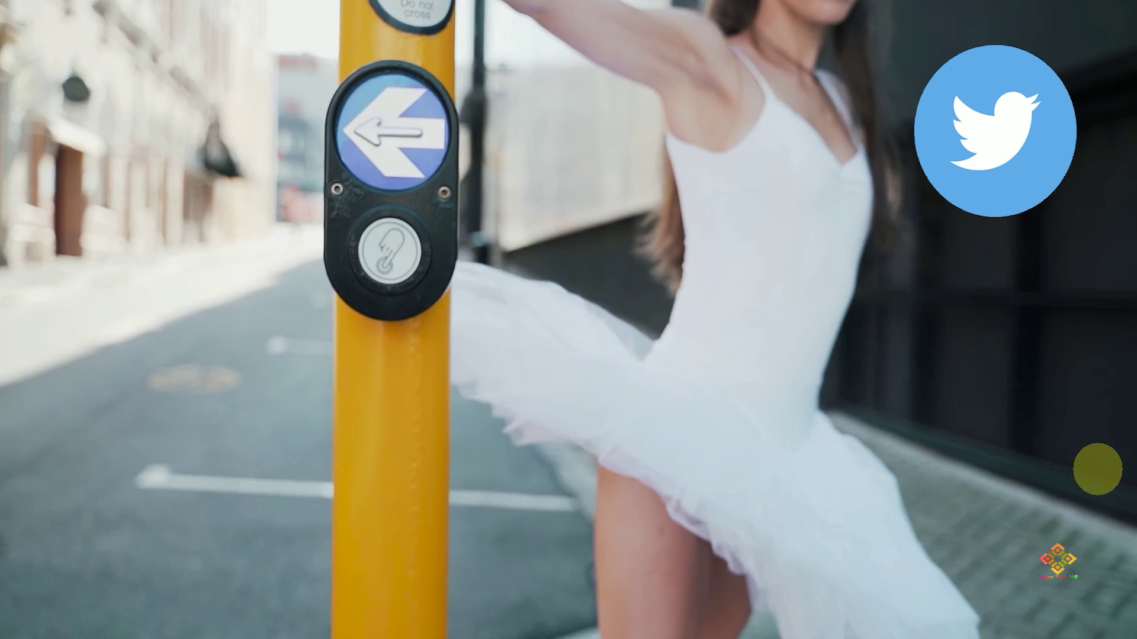
key("ctrl+grave")
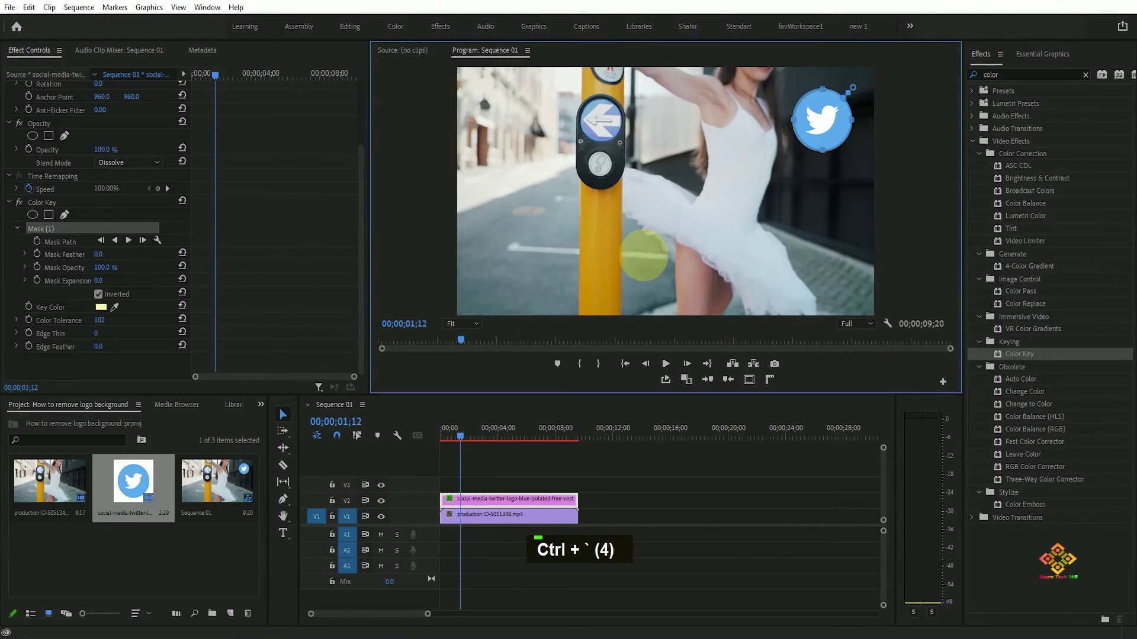
Step: Set the logo clip's blend mode to Normal and compare the result in the full-screen preview
left_click(127, 163)
left_click(129, 172)
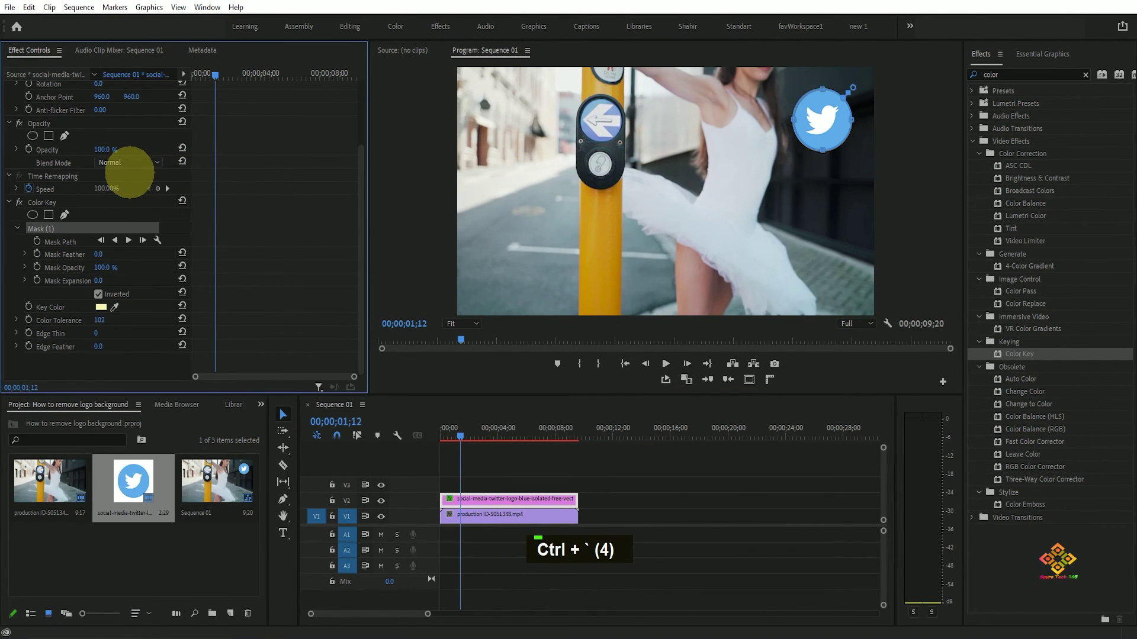
key("ctrl+grave")
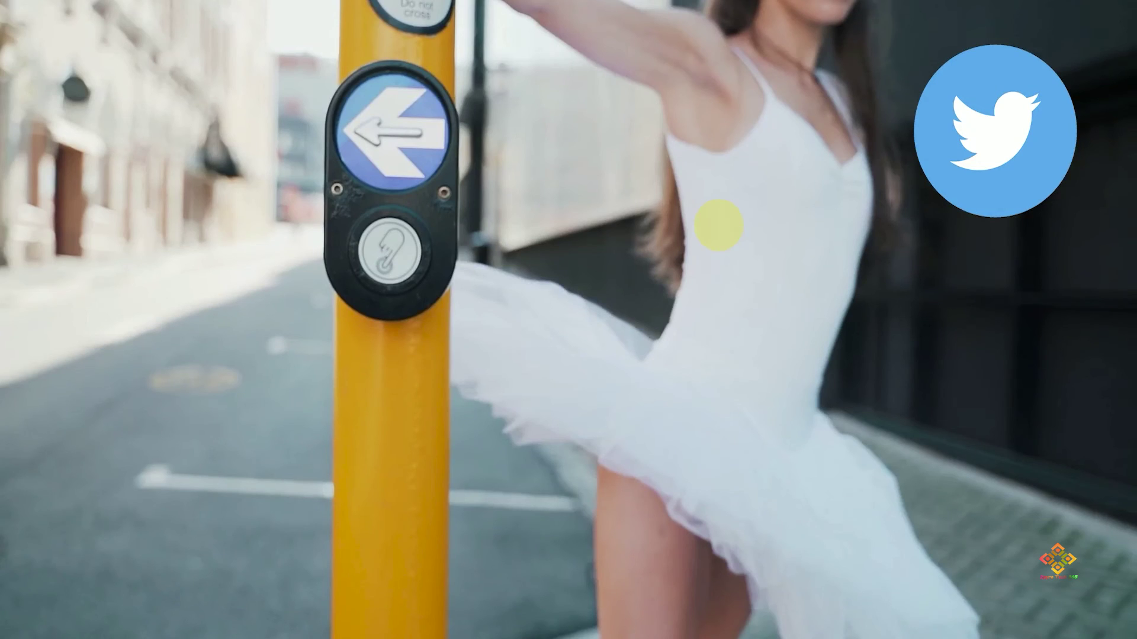
key("ctrl+grave")
key("ctrl+grave")
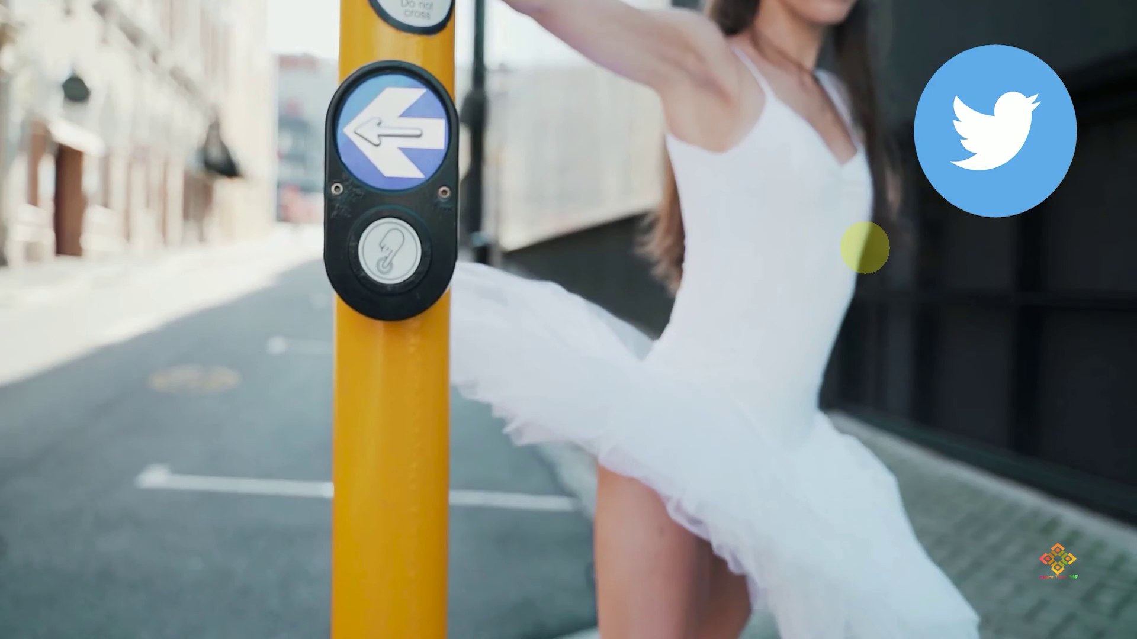
key("ctrl+grave")
key("ctrl+grave")
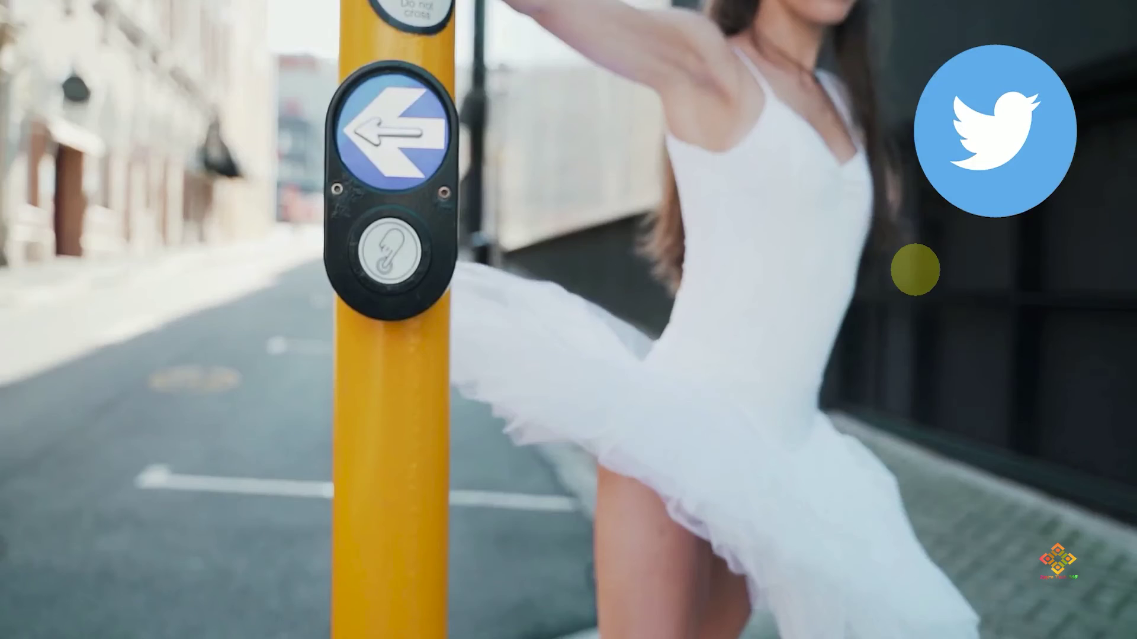
key("ctrl")
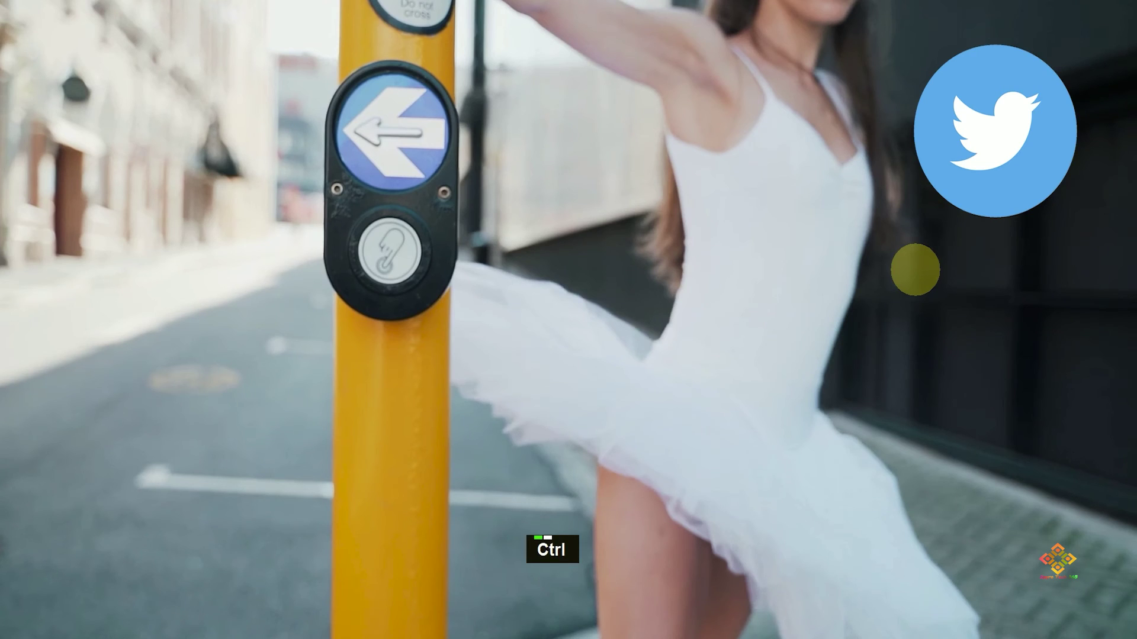
key("ctrl+grave")
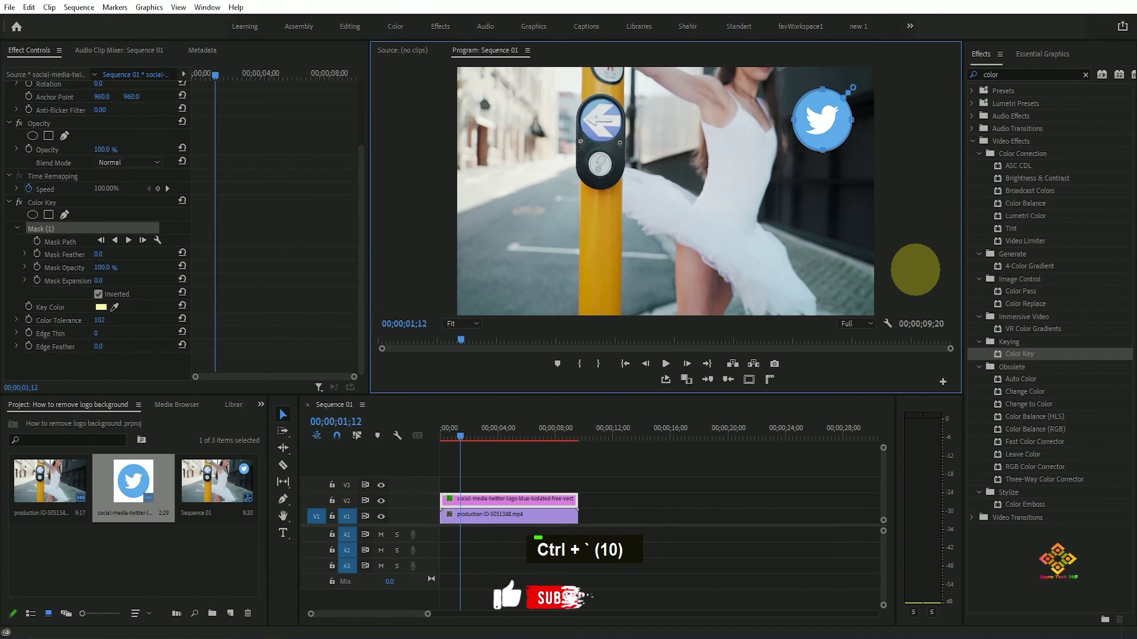